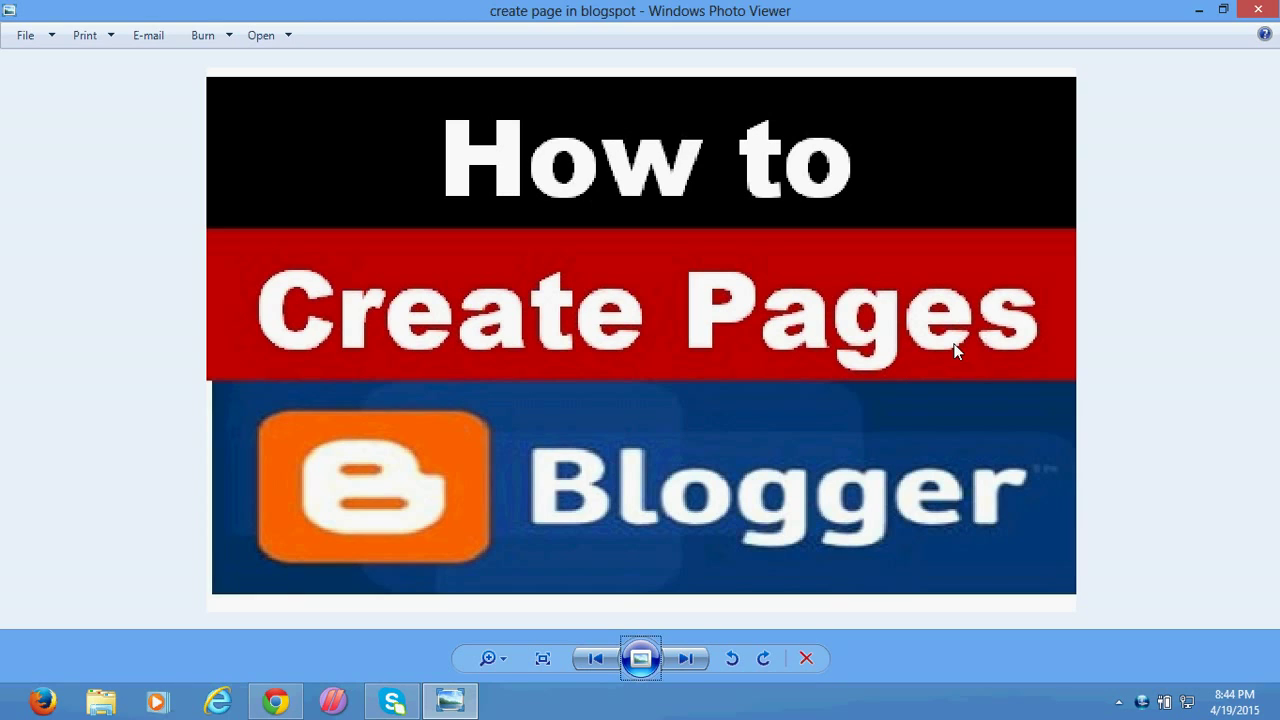
Bring Chrome back and sign in to Blogger, declining to save the password.
{"action": "left_click", "coordinate": [1199, 11]}
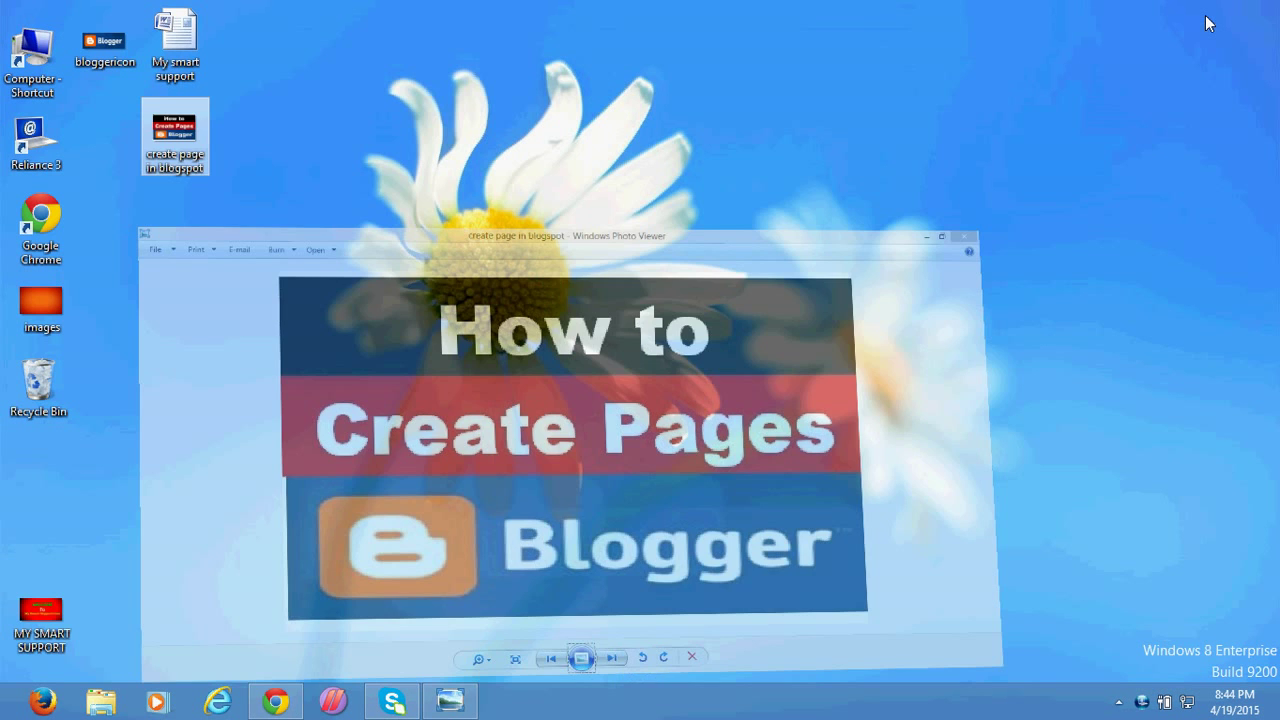
{"action": "left_click", "coordinate": [276, 701]}
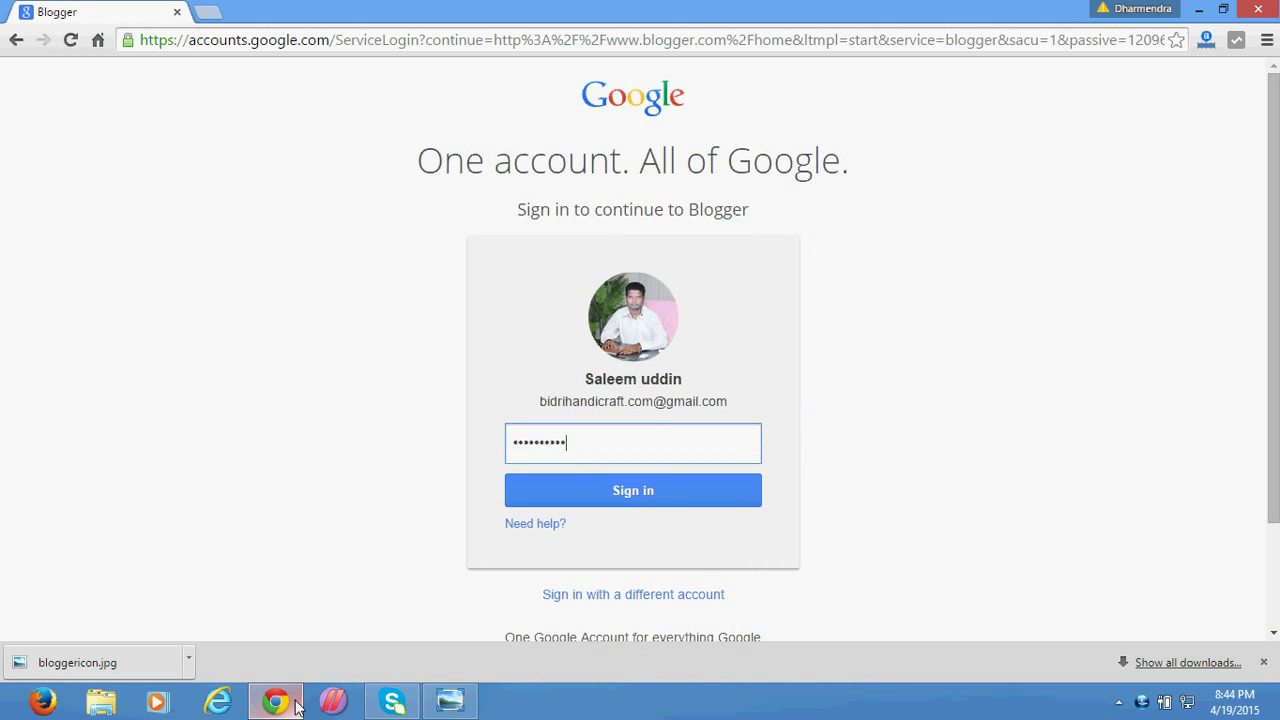
{"action": "left_click", "coordinate": [643, 497]}
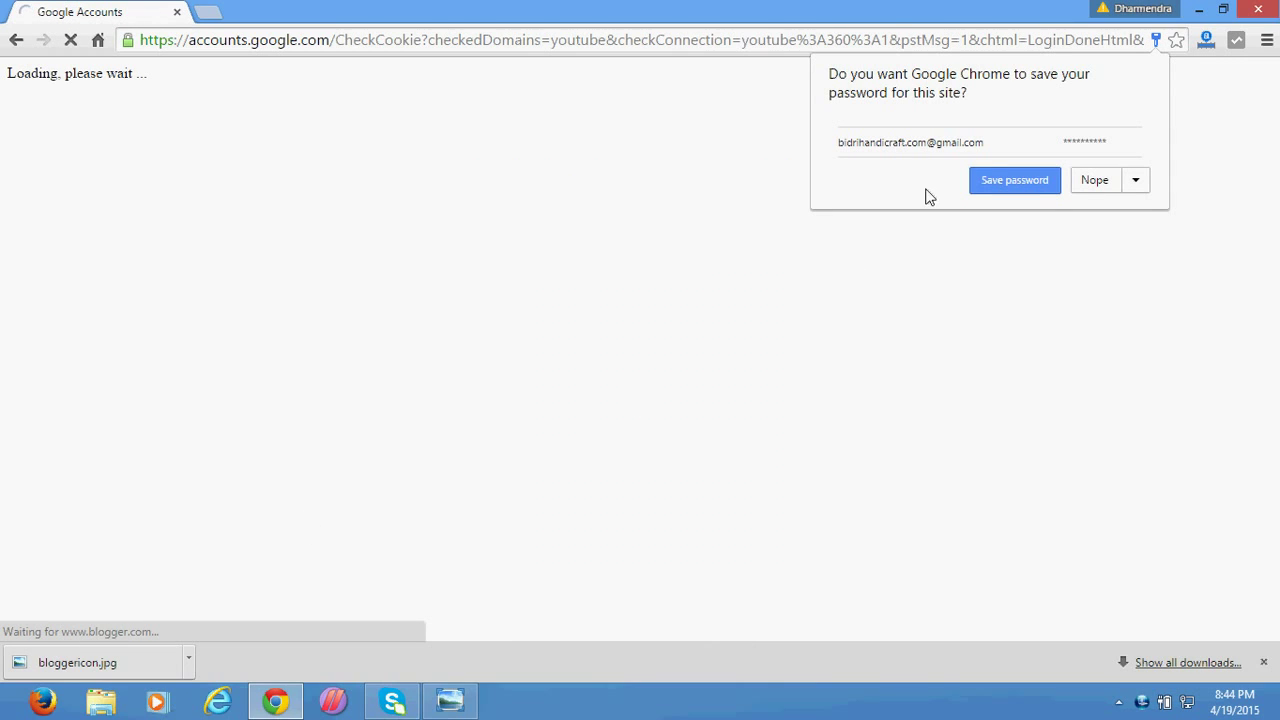
{"action": "left_click", "coordinate": [1090, 182]}
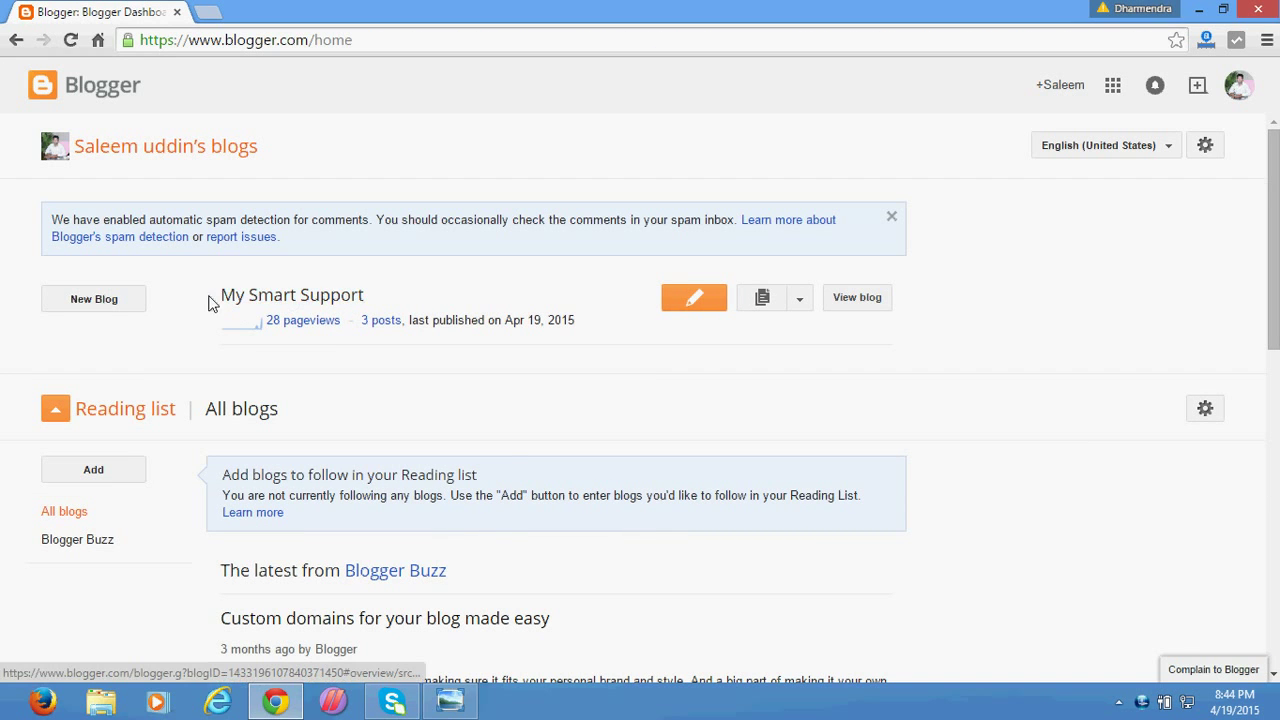
Open the live My Smart Support blog in a new tab and return to the dashboard.
{"action": "left_click", "coordinate": [848, 300]}
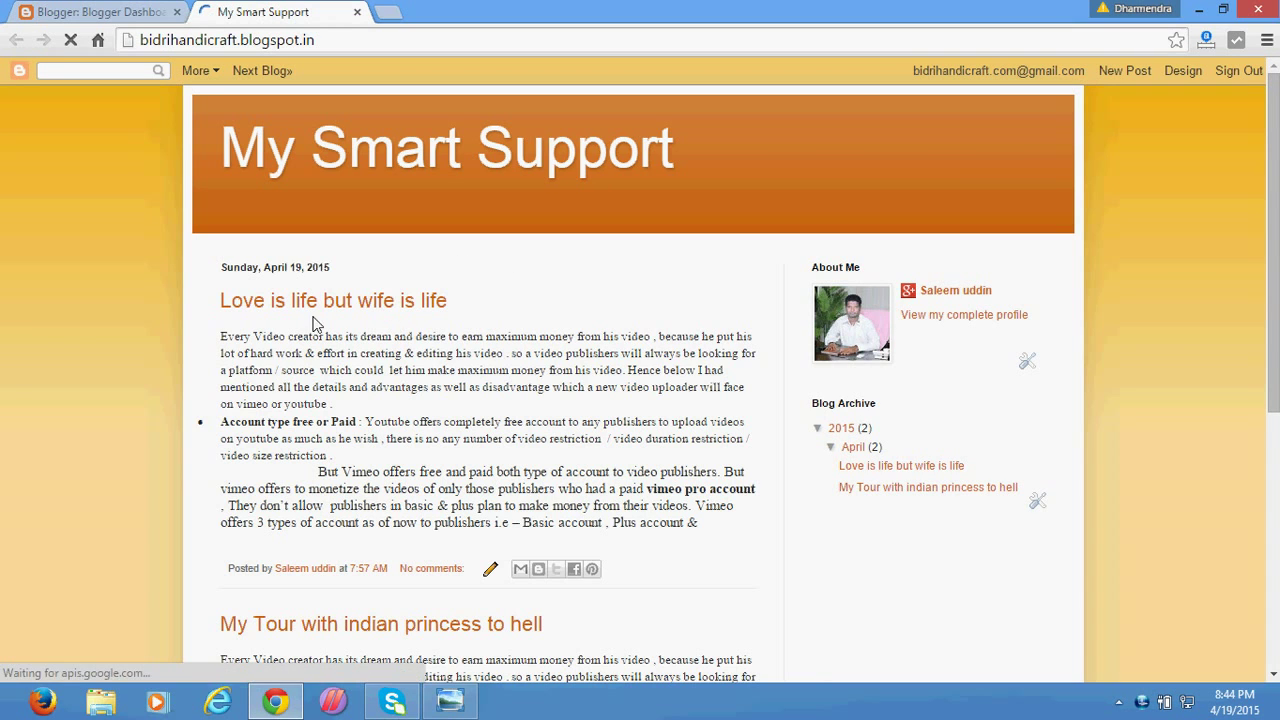
{"action": "scroll", "coordinate": [323, 508], "scroll_direction": "down", "scroll_amount": 4}
{"action": "scroll", "coordinate": [563, 297], "scroll_direction": "up", "scroll_amount": 4}
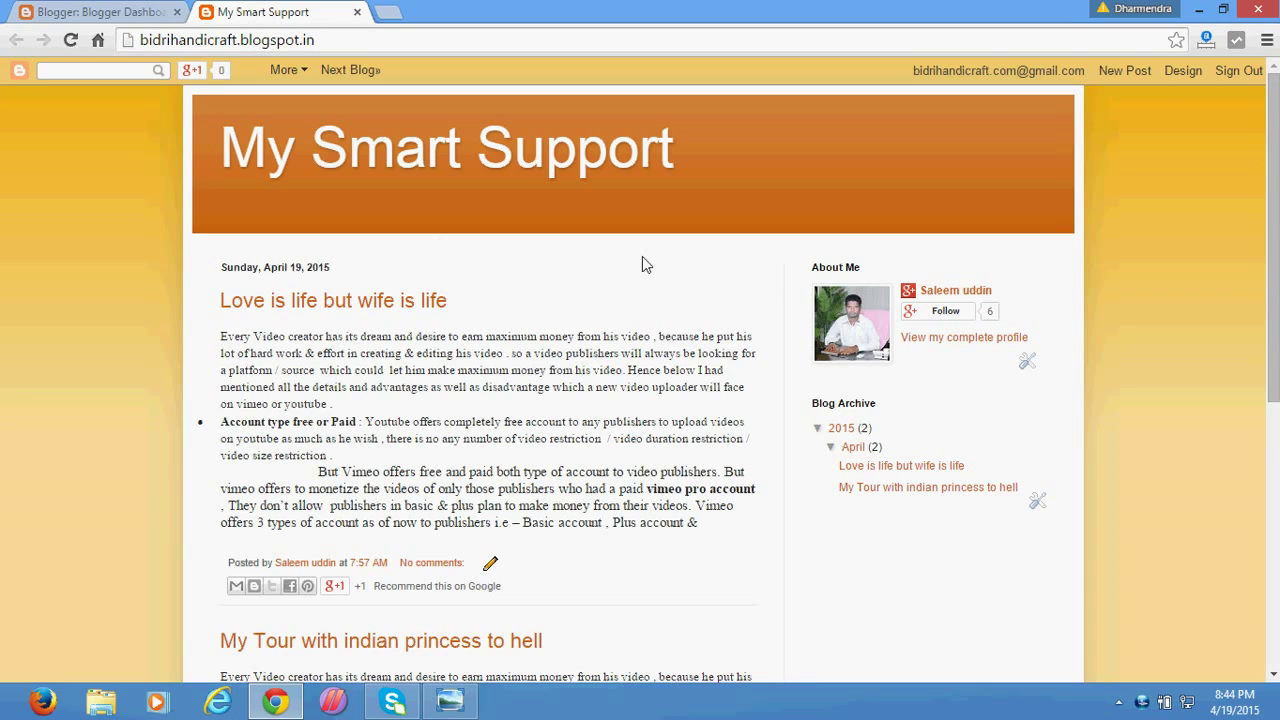
{"action": "left_click", "coordinate": [122, 10]}
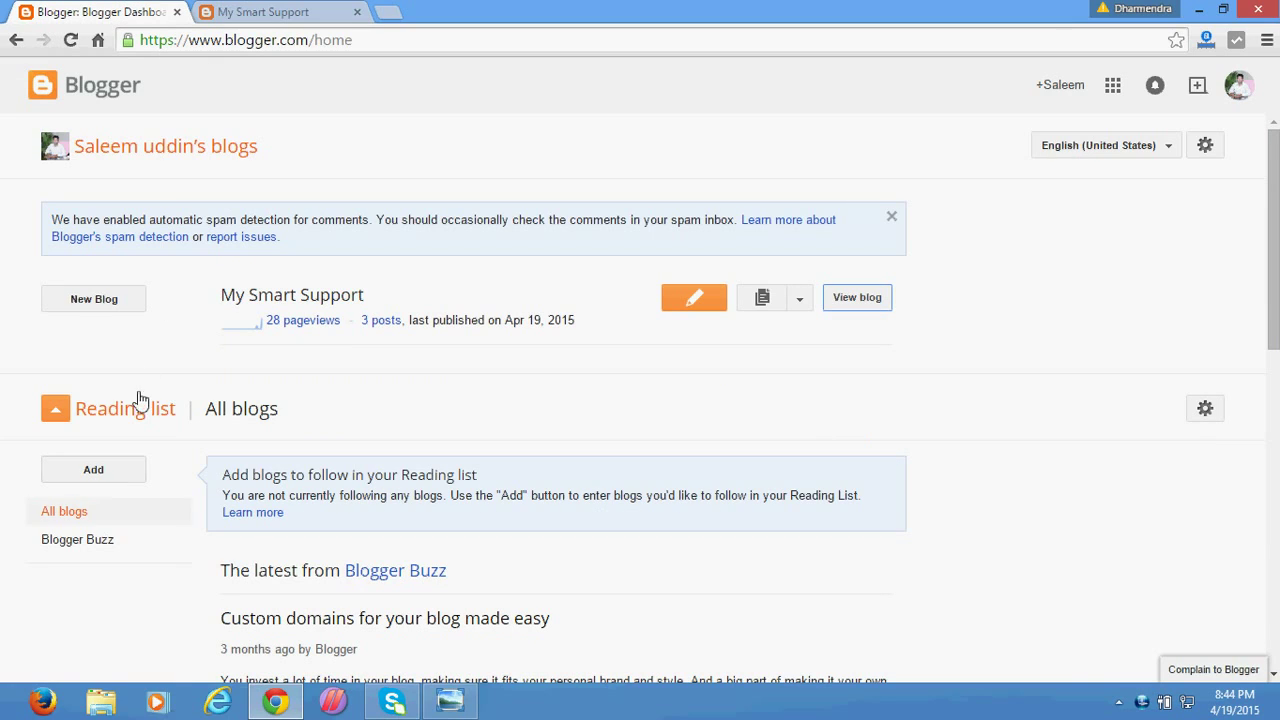
Go to My Smart Support's Pages section and start a blank new page.
{"action": "left_click", "coordinate": [809, 308]}
{"action": "left_click", "coordinate": [810, 307]}
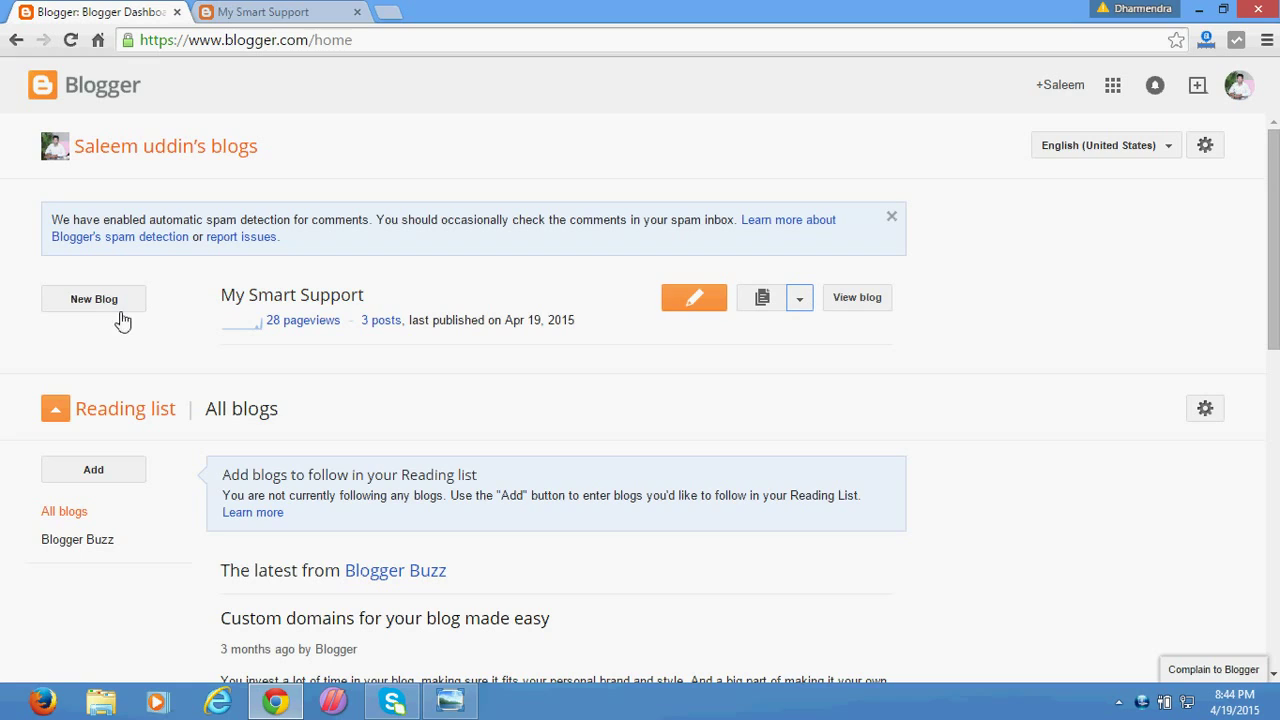
{"action": "left_click", "coordinate": [338, 298]}
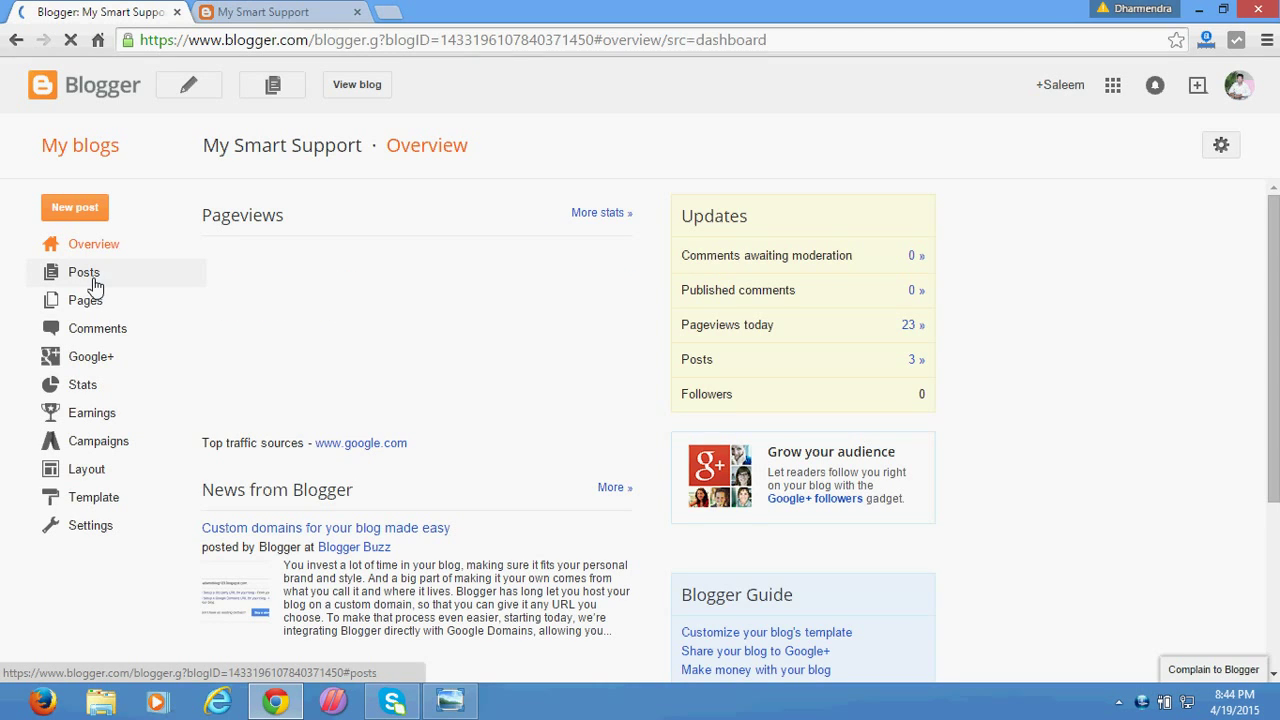
{"action": "left_click", "coordinate": [91, 300]}
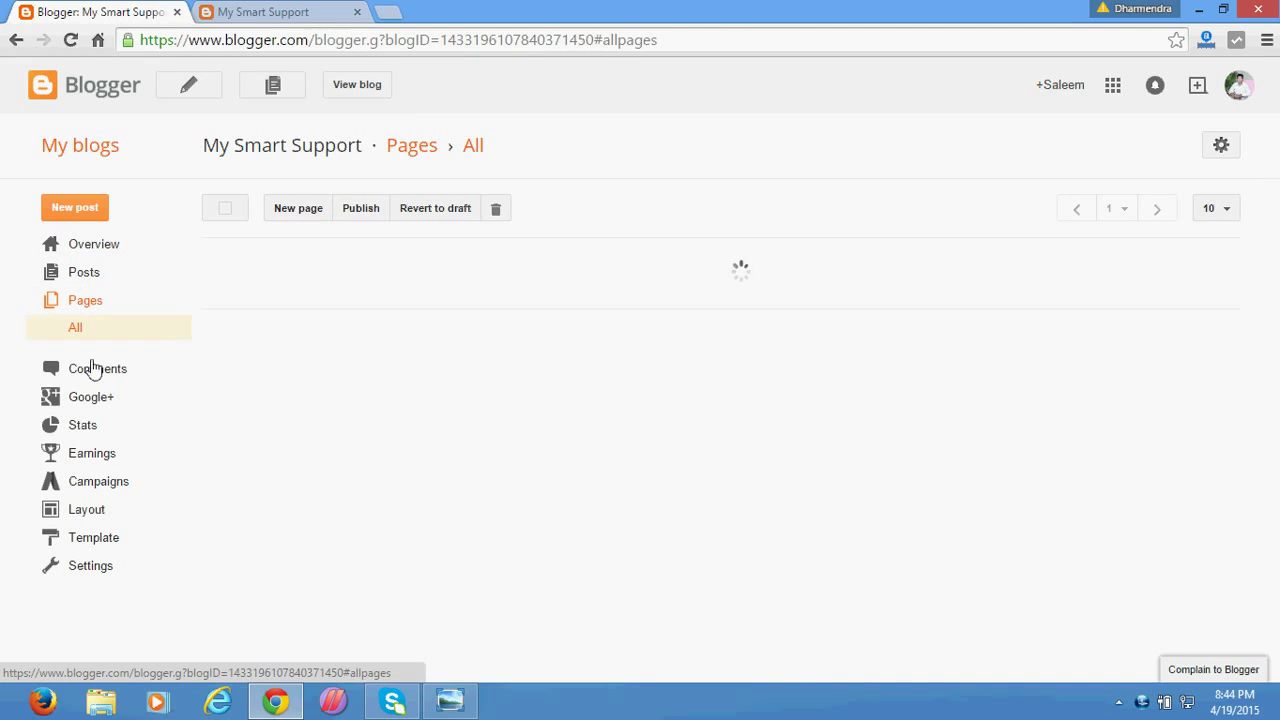
{"action": "left_click", "coordinate": [308, 214]}
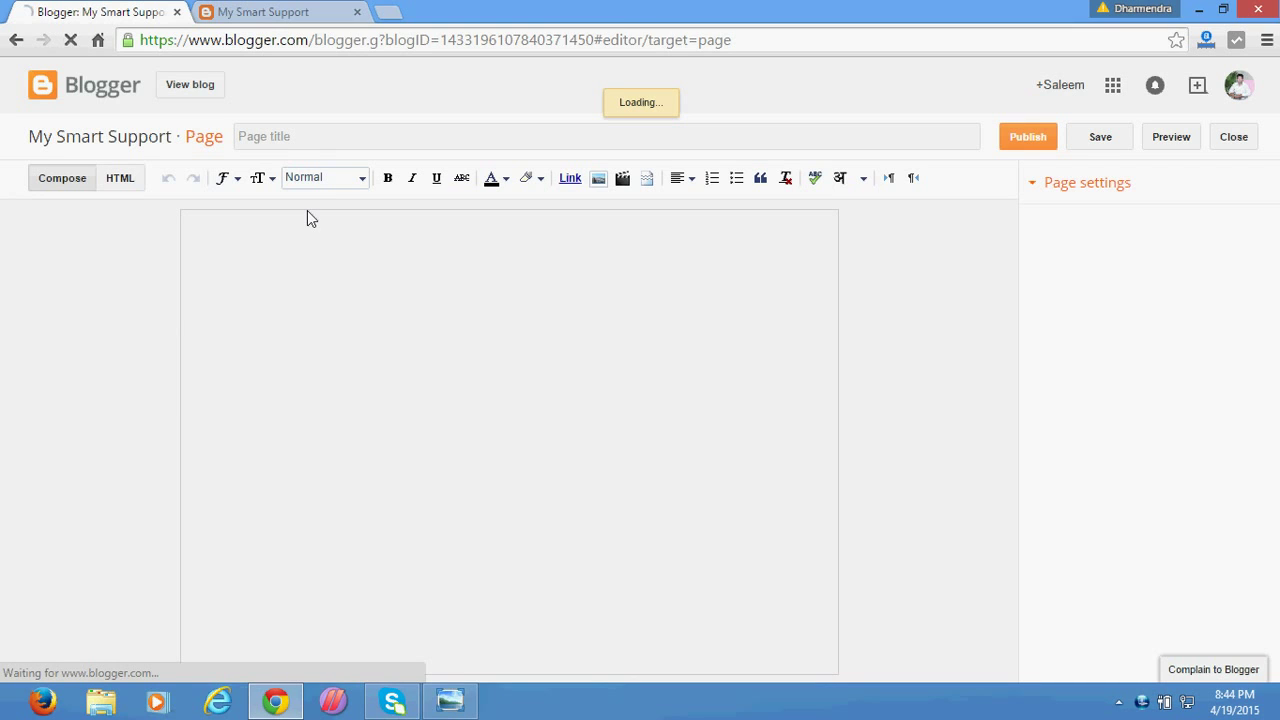
Publish a page titled 'about us' with random filler text as its body.
{"action": "left_click", "coordinate": [316, 137]}
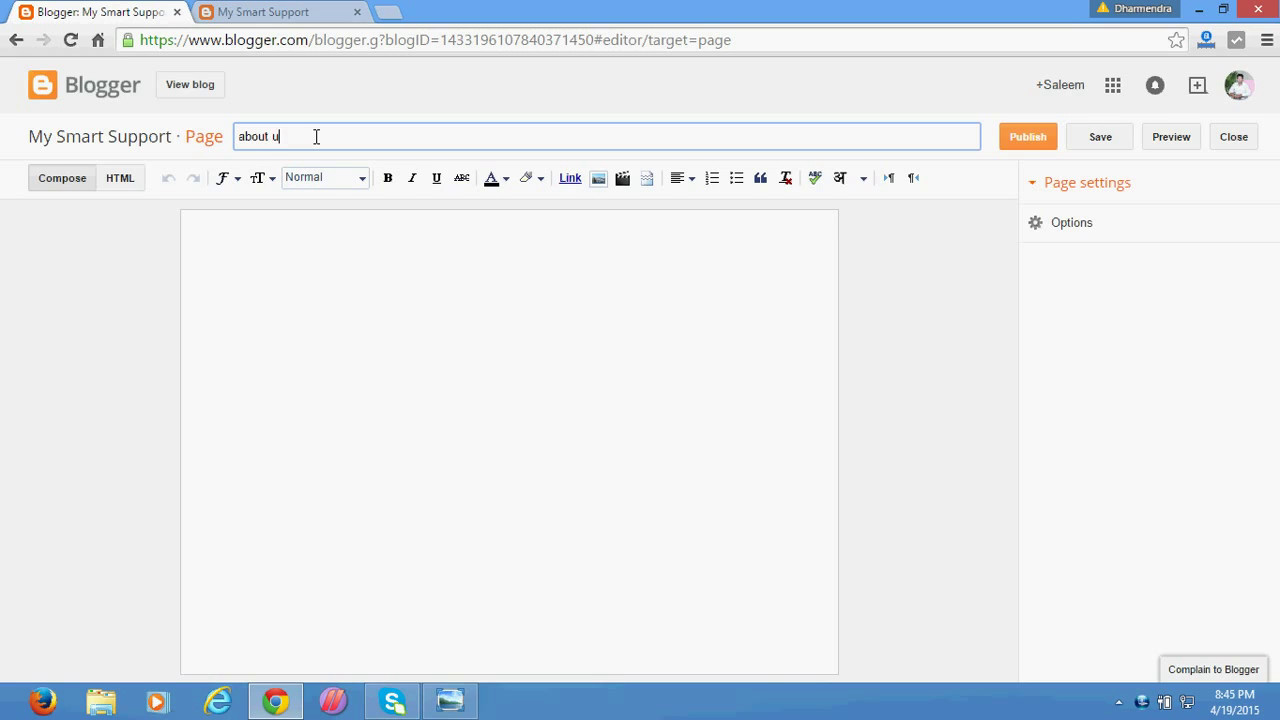
{"action": "left_click", "coordinate": [315, 314]}
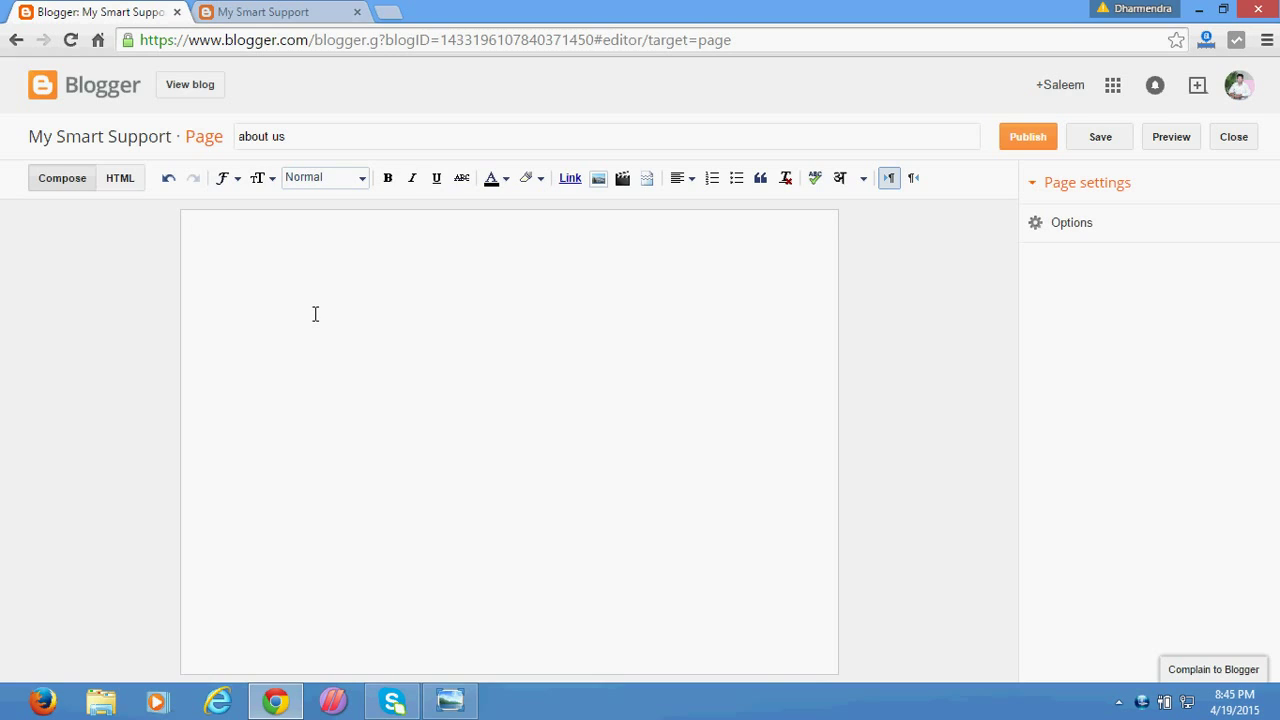
{"action": "type", "text": "fgdfkjghfgkjhdfgfd"}
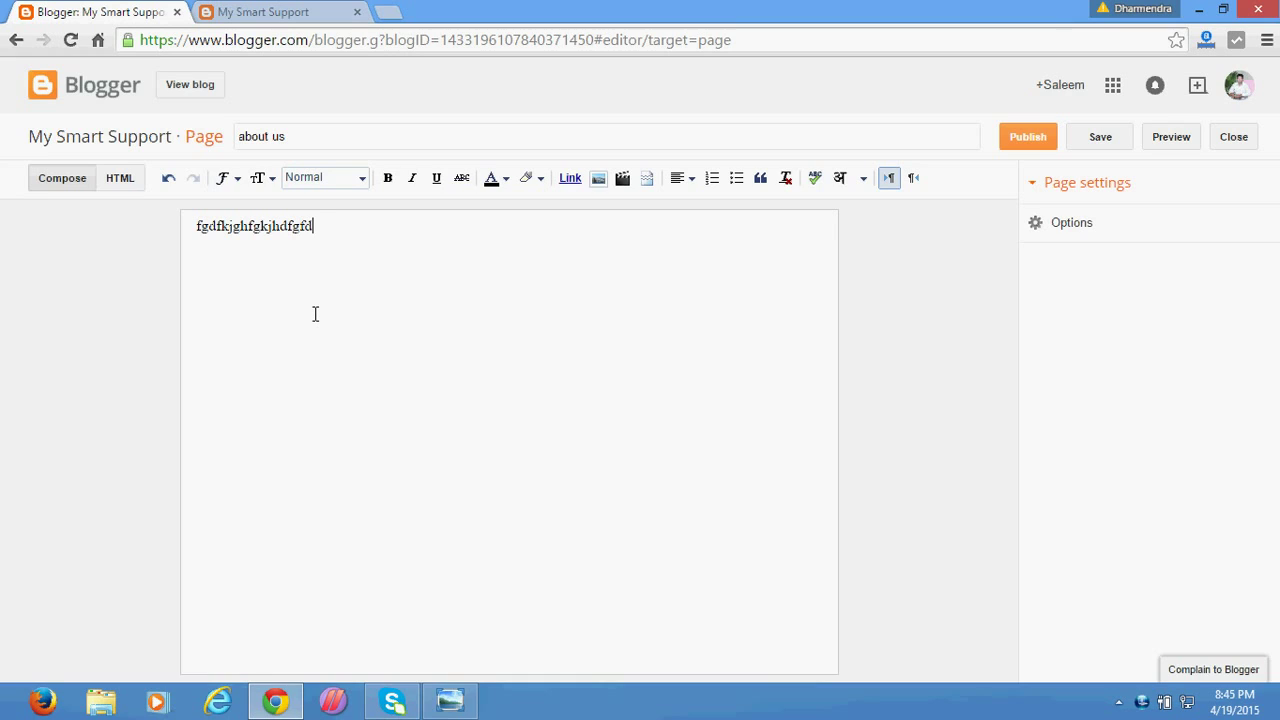
{"action": "type", "text": "sssssssssssssssssssssssss"}
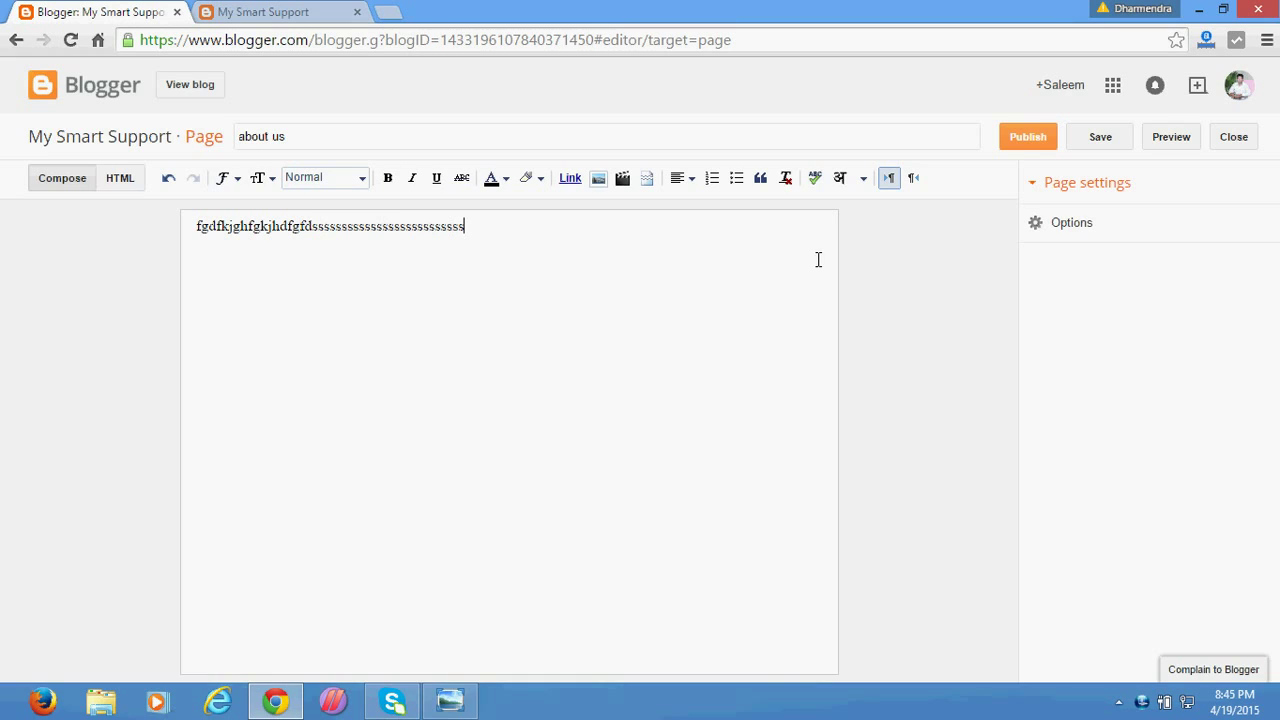
{"action": "left_click", "coordinate": [1013, 146]}
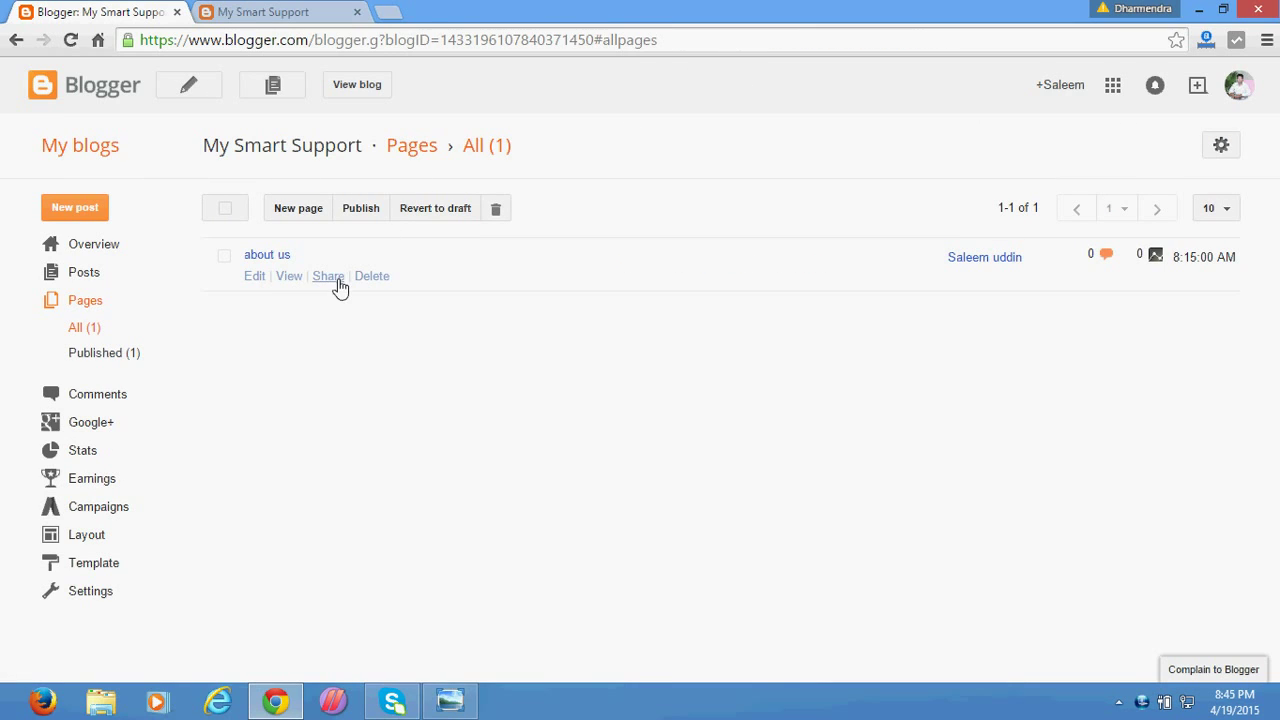
View the published about us page in a new tab, then close it.
{"action": "right_click", "coordinate": [290, 284]}
{"action": "left_click", "coordinate": [325, 291]}
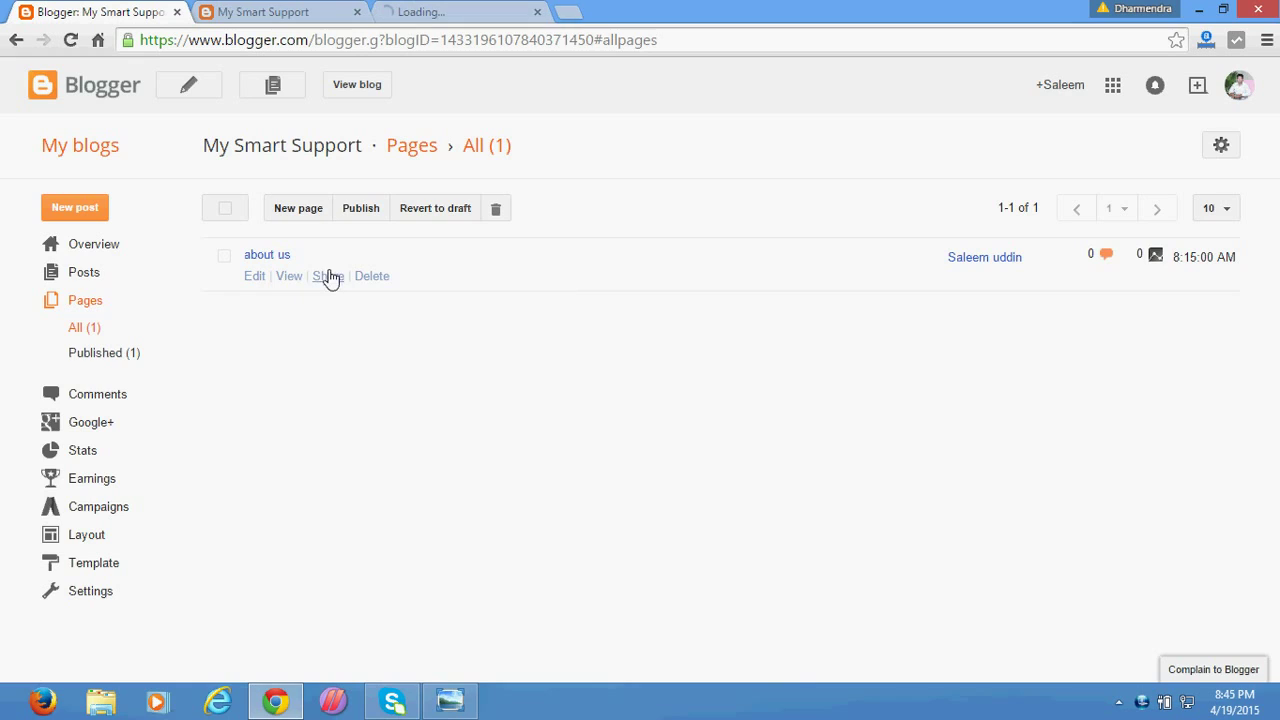
{"action": "left_click", "coordinate": [436, 10]}
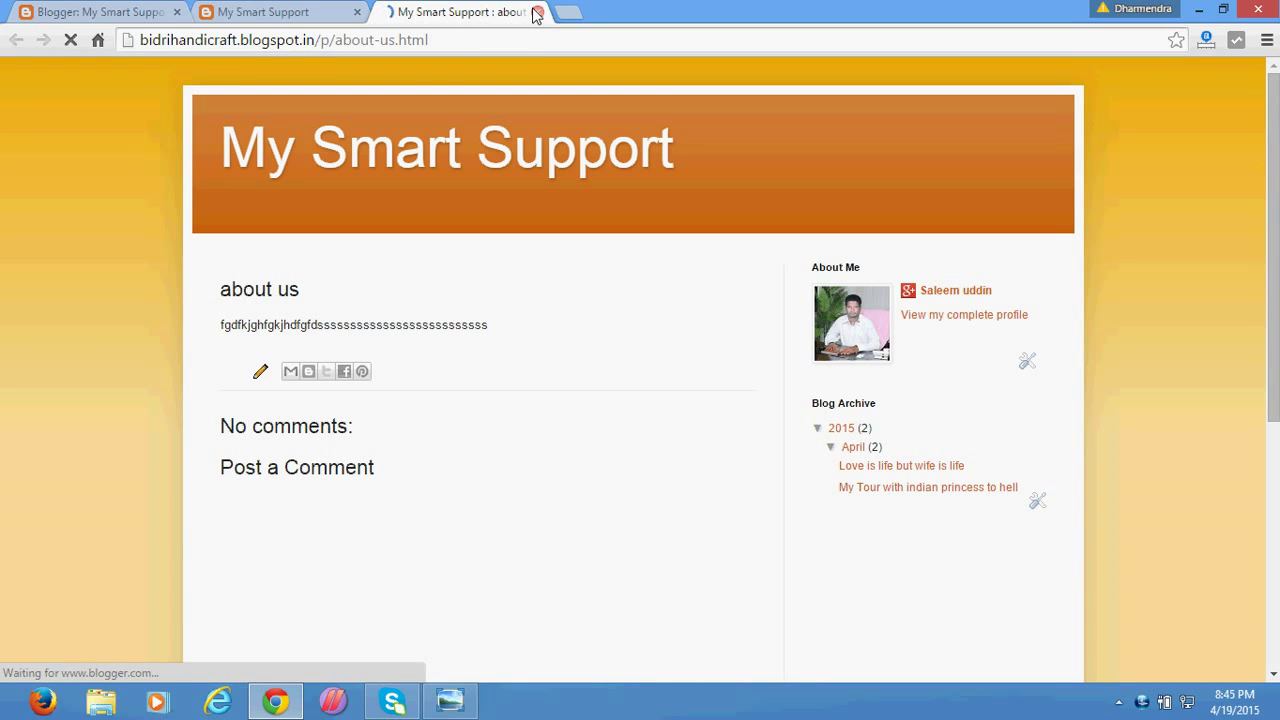
{"action": "left_click", "coordinate": [537, 12]}
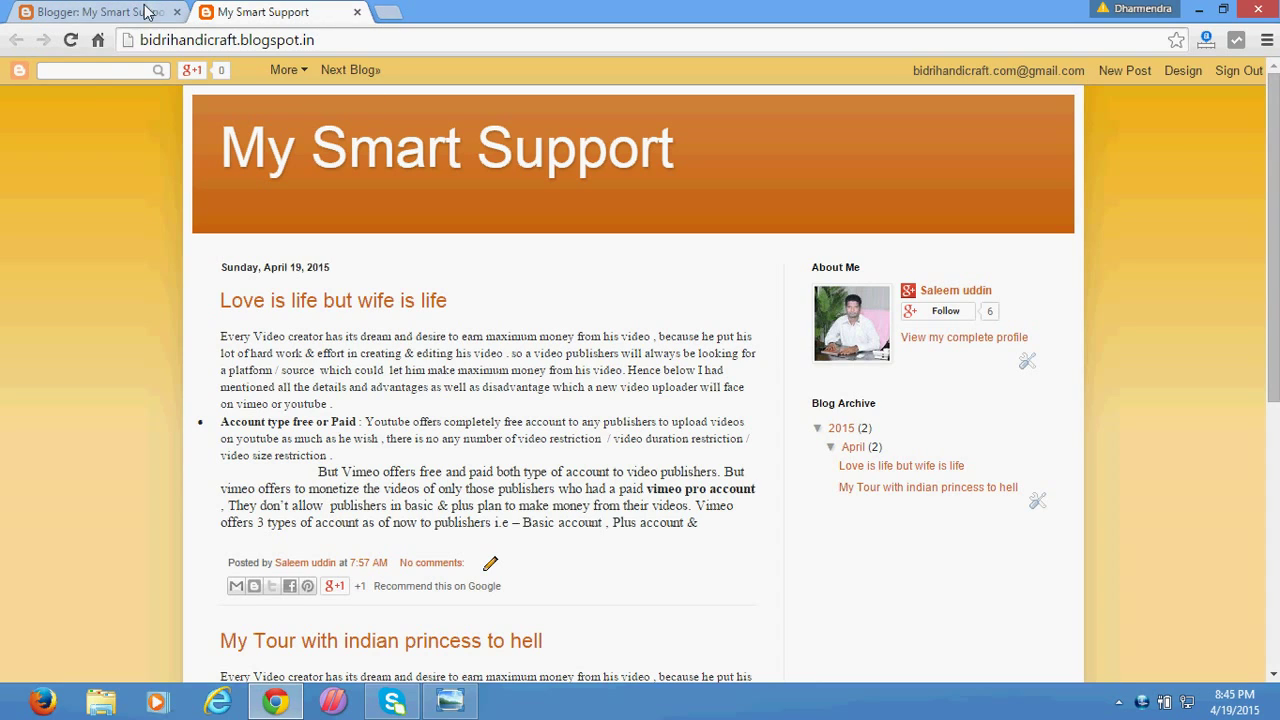
Reopen the live blog from Blogger and browse its homepage, closing the duplicate tab.
{"action": "left_click", "coordinate": [95, 12]}
{"action": "left_click", "coordinate": [341, 88]}
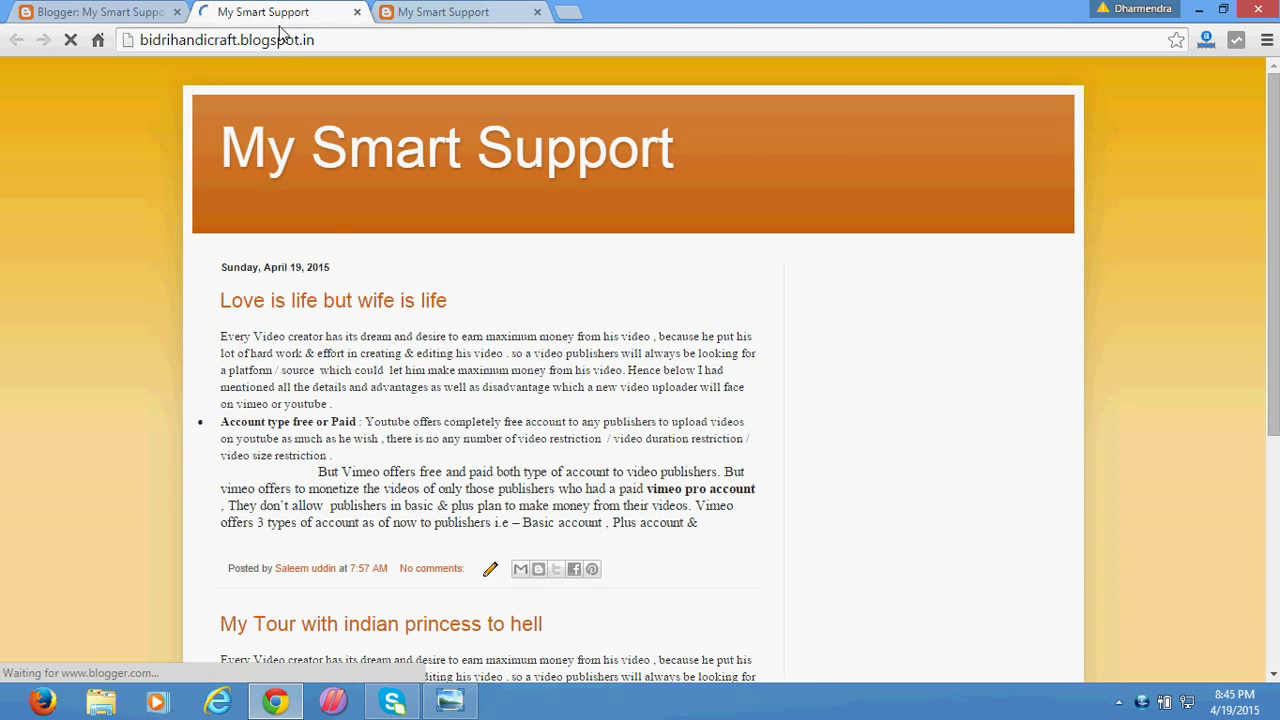
{"action": "left_click", "coordinate": [537, 13]}
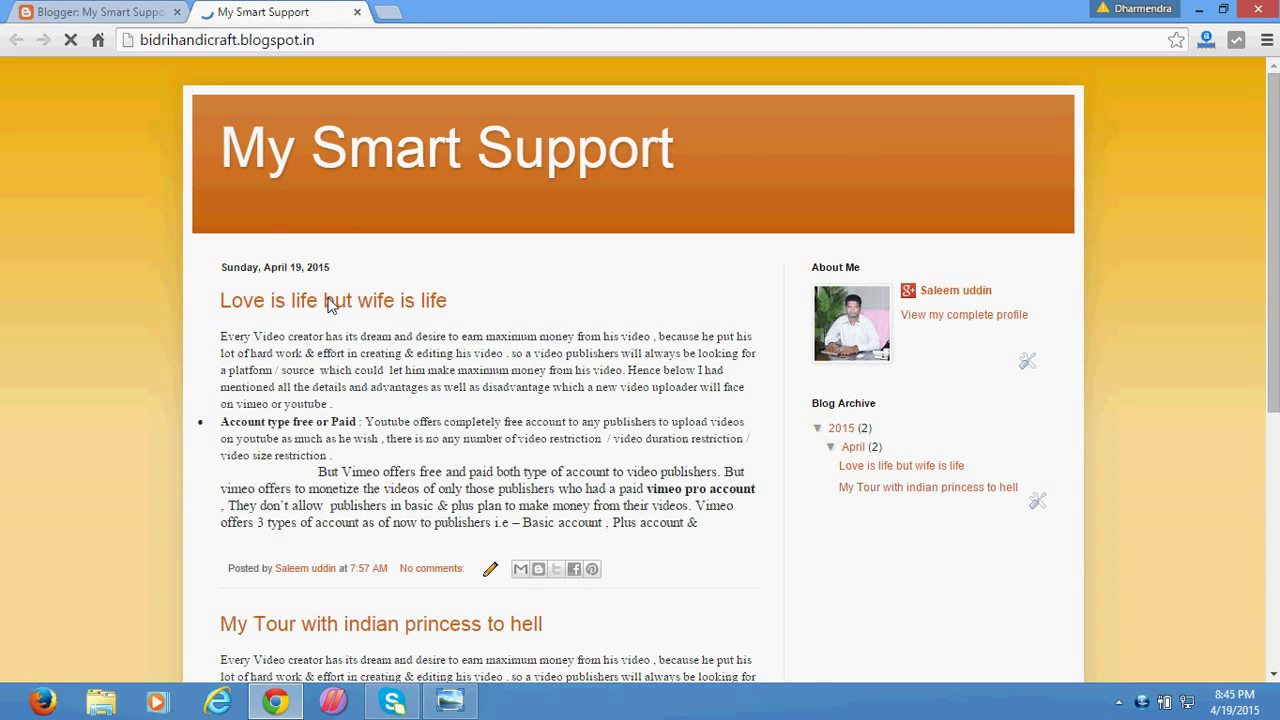
{"action": "scroll", "coordinate": [340, 295], "scroll_direction": "down", "scroll_amount": 5}
{"action": "scroll", "coordinate": [335, 210], "scroll_direction": "up", "scroll_amount": 5}
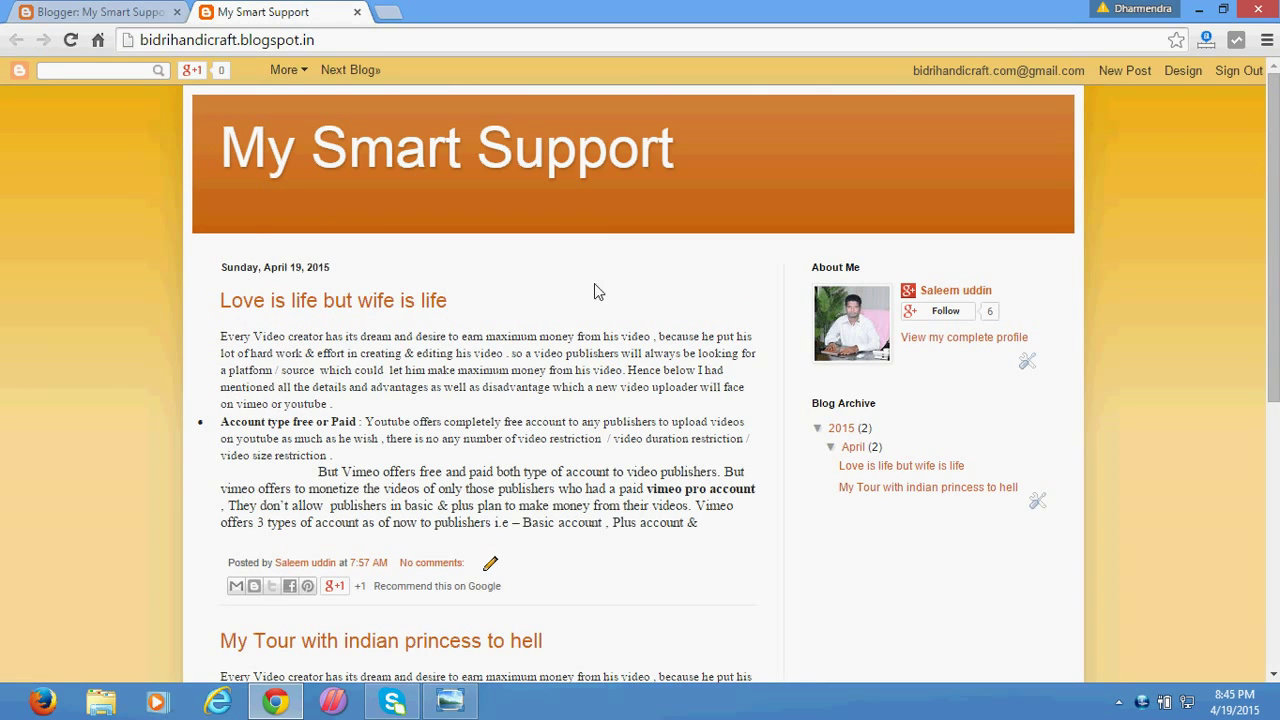
Create and publish a 'services' page with body text 'dftgrtyrety'.
{"action": "left_click", "coordinate": [147, 20]}
{"action": "mouse_move", "coordinate": [244, 288]}
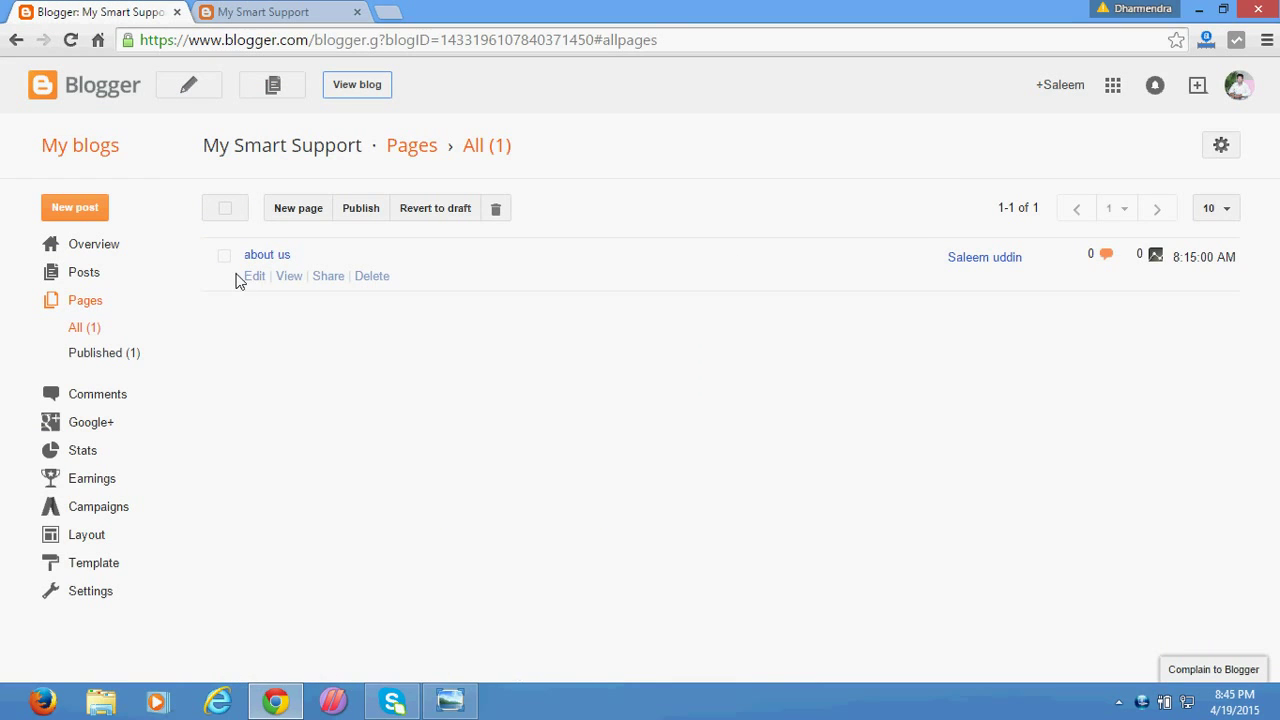
{"action": "left_click", "coordinate": [292, 216]}
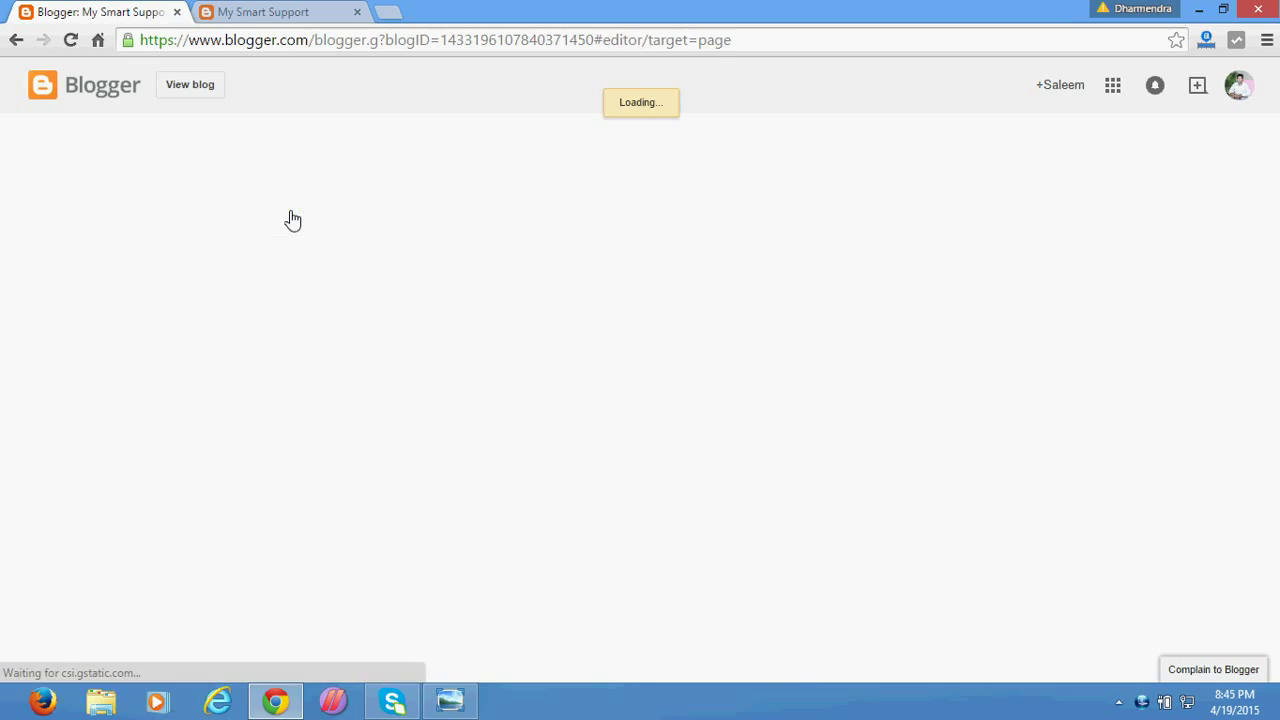
{"action": "left_click", "coordinate": [312, 137]}
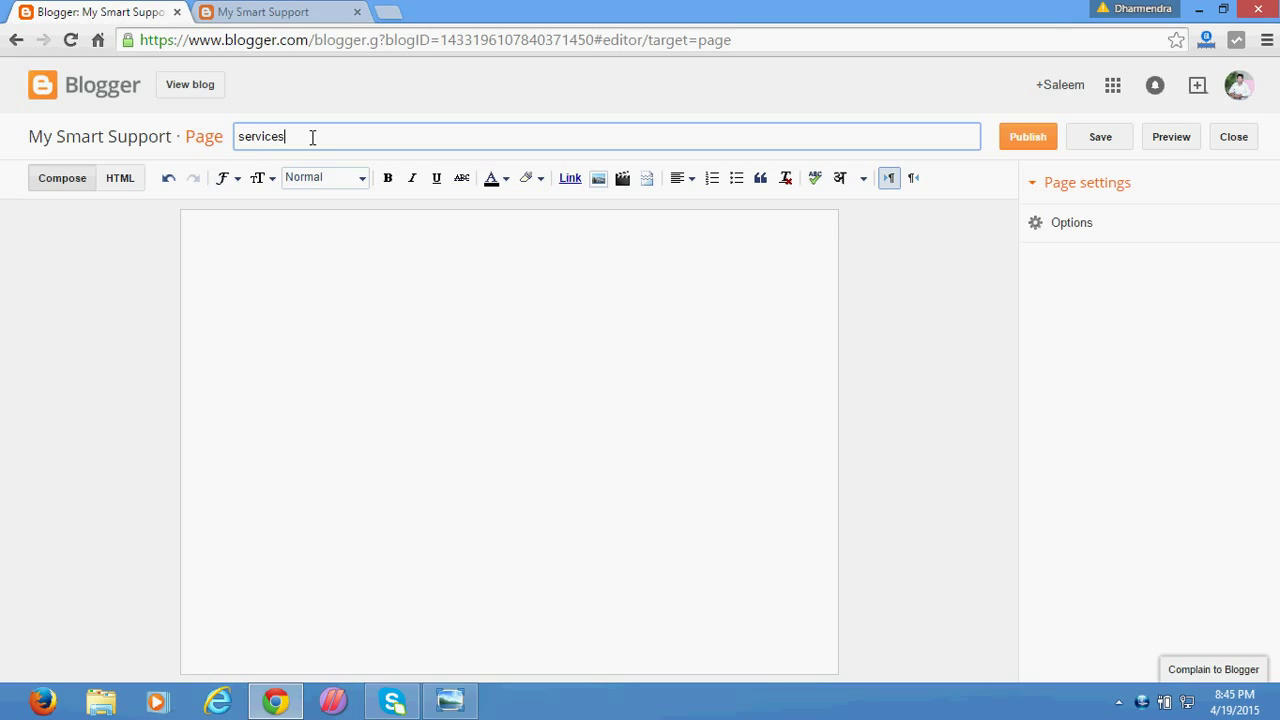
{"action": "left_click", "coordinate": [383, 380]}
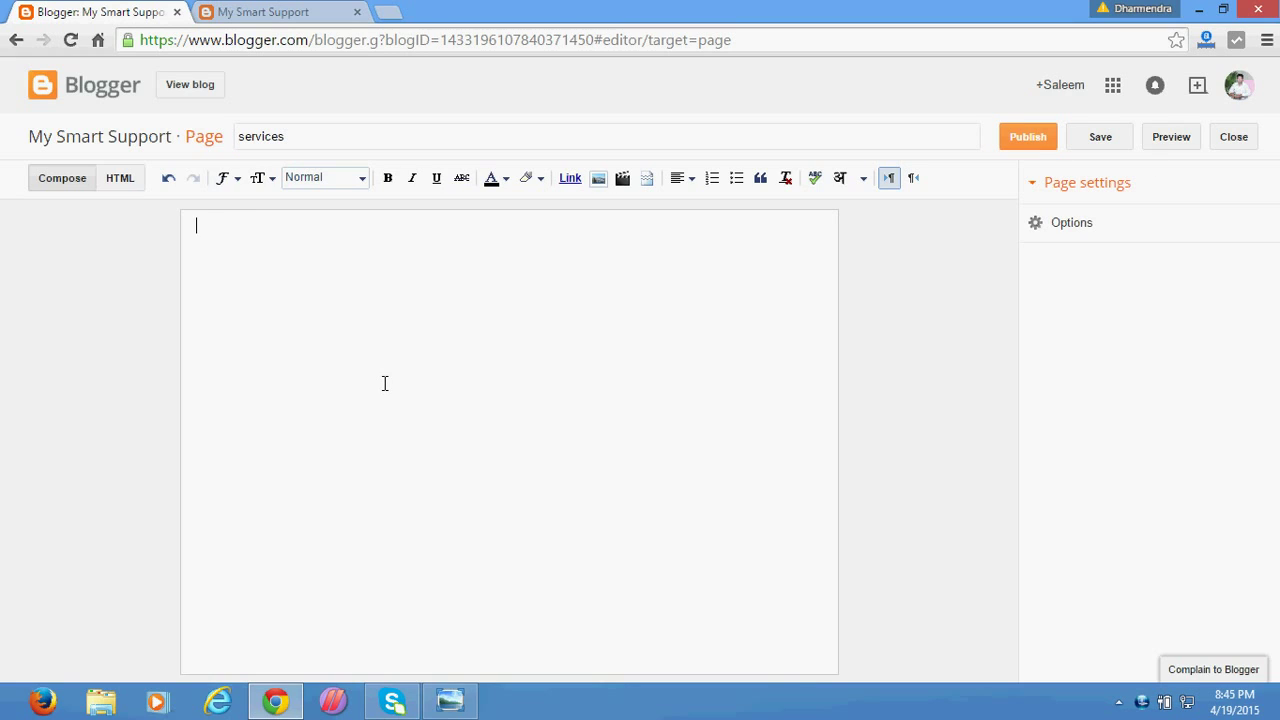
{"action": "type", "text": "dftgrtyrety"}
{"action": "left_click", "coordinate": [1012, 147]}
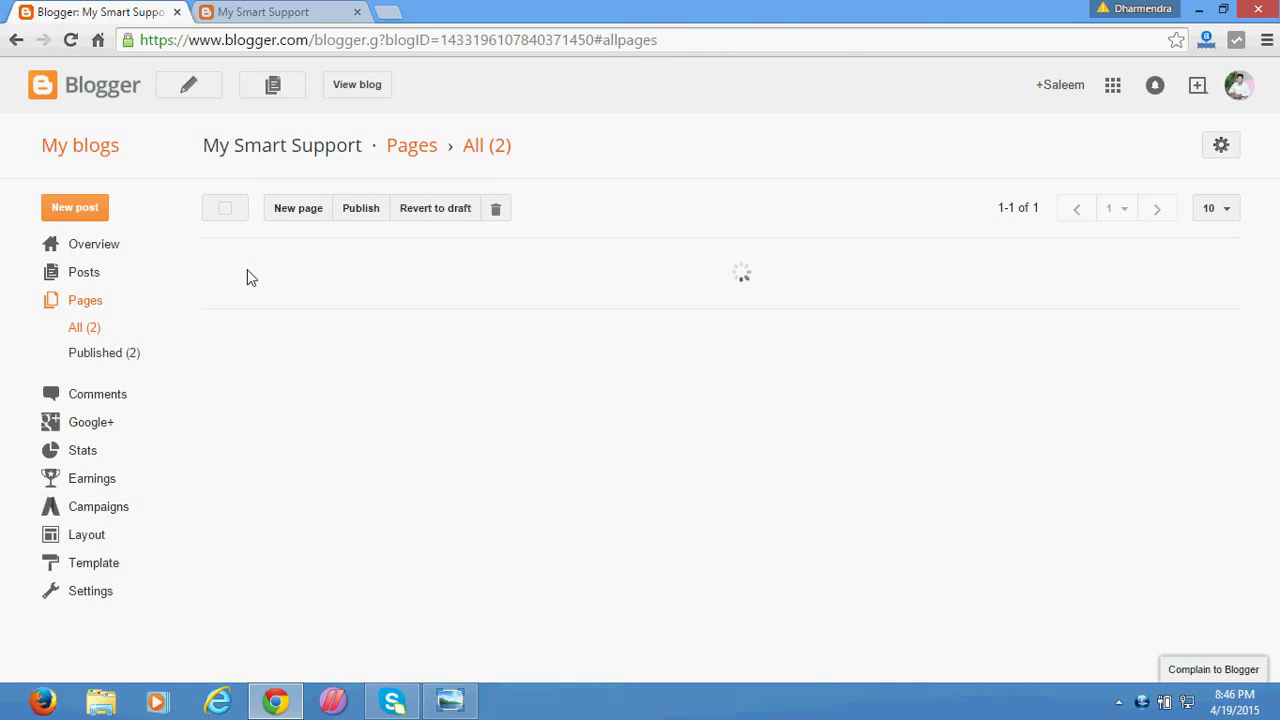
Reload the live blog to check the new pages, then return to Blogger's Pages list.
{"action": "left_click", "coordinate": [263, 12]}
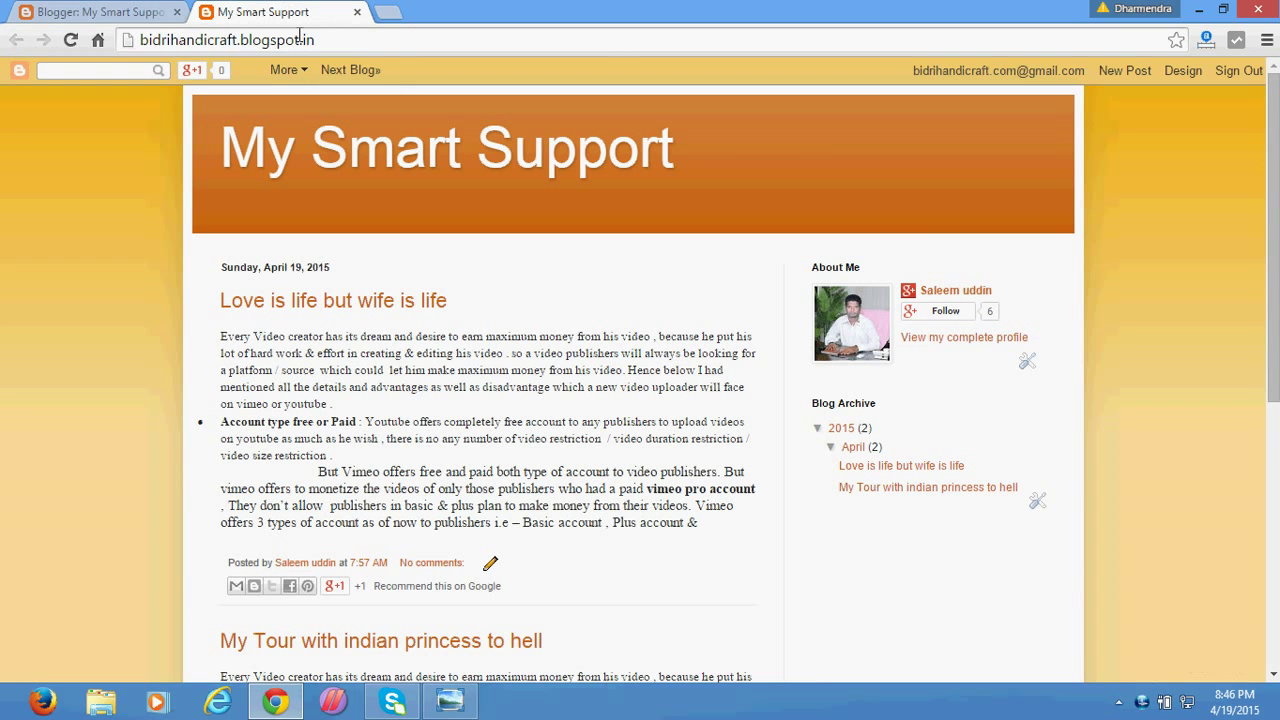
{"action": "left_click", "coordinate": [351, 38]}
{"action": "key", "text": "Return"}
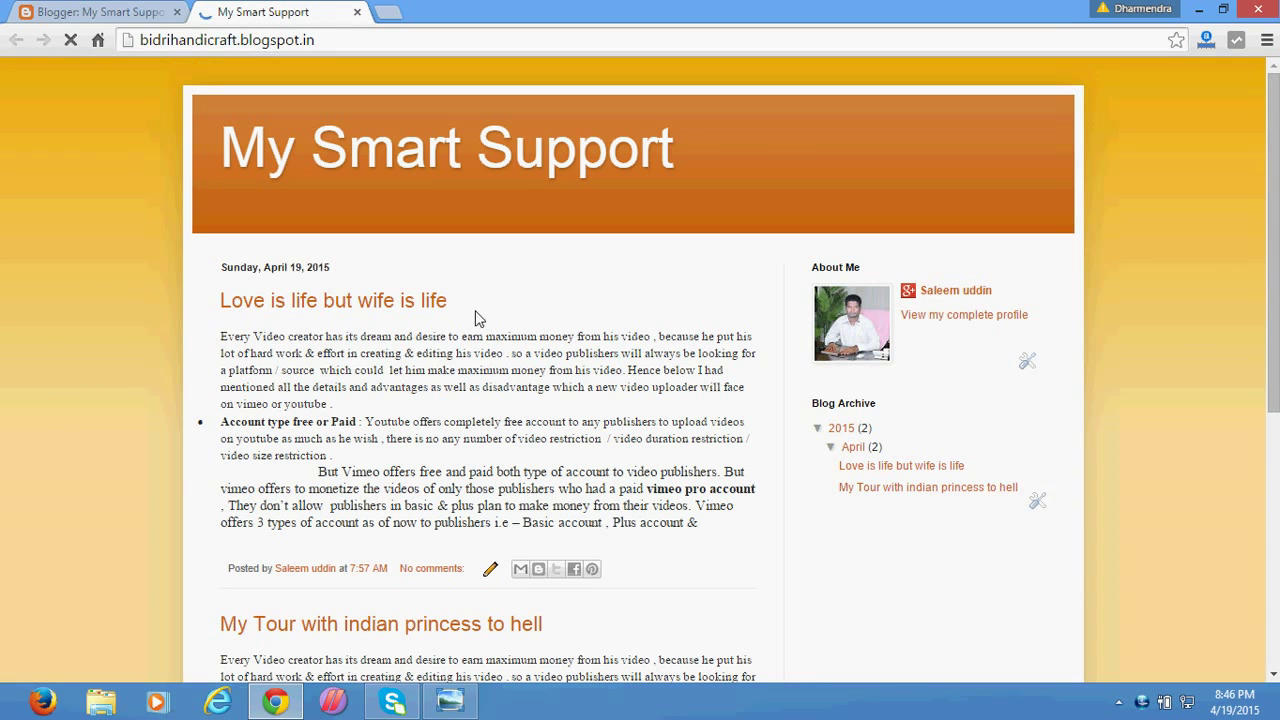
{"action": "scroll", "coordinate": [591, 286], "scroll_direction": "down", "scroll_amount": 4}
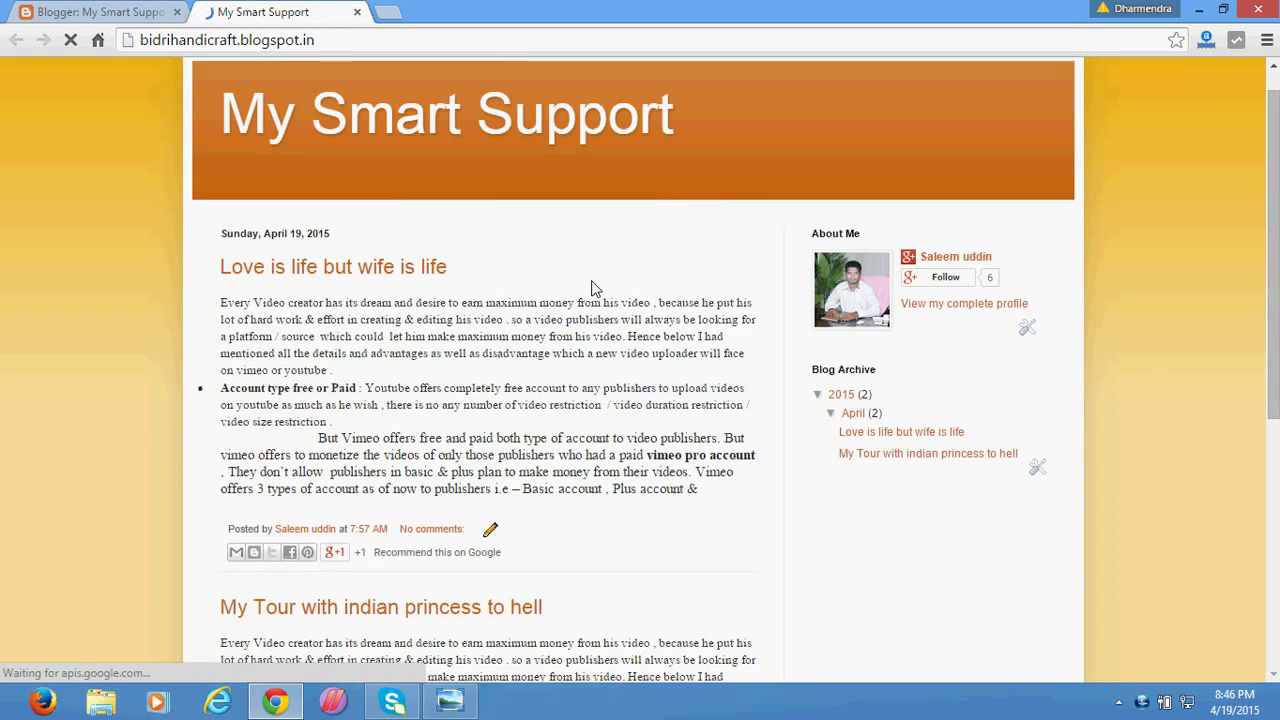
{"action": "left_click", "coordinate": [60, 10]}
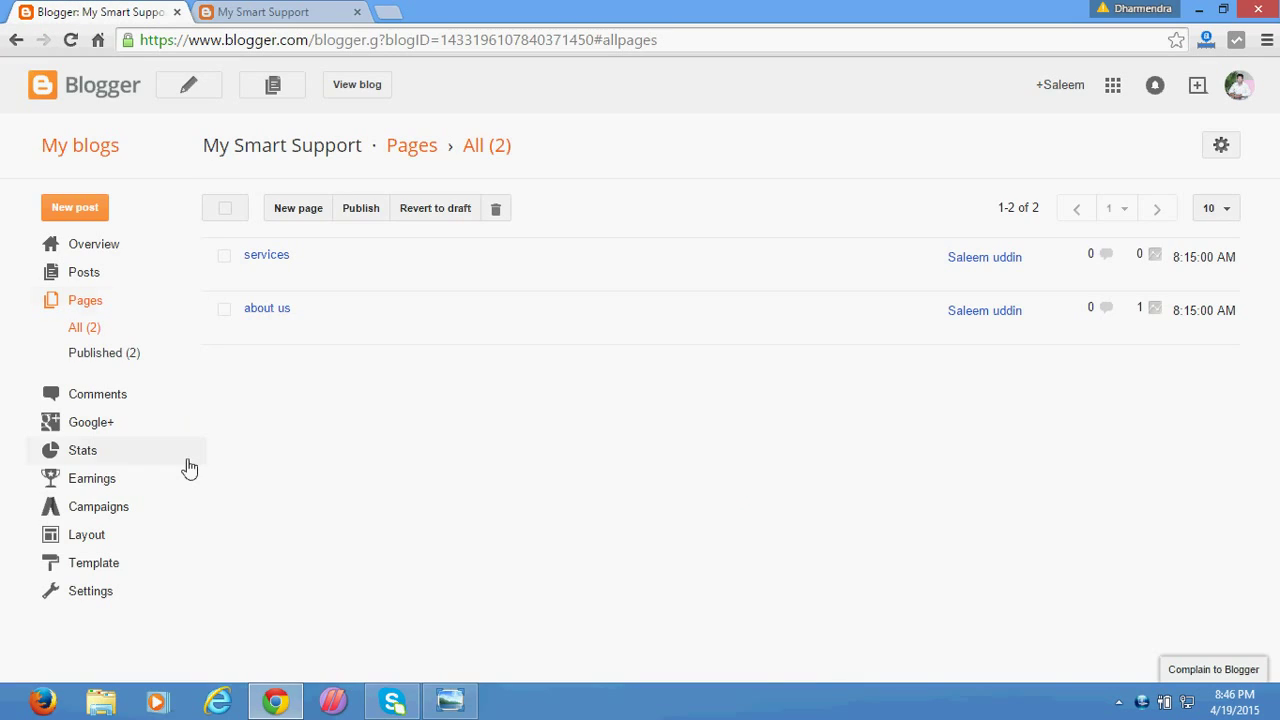
{"action": "mouse_move", "coordinate": [300, 285]}
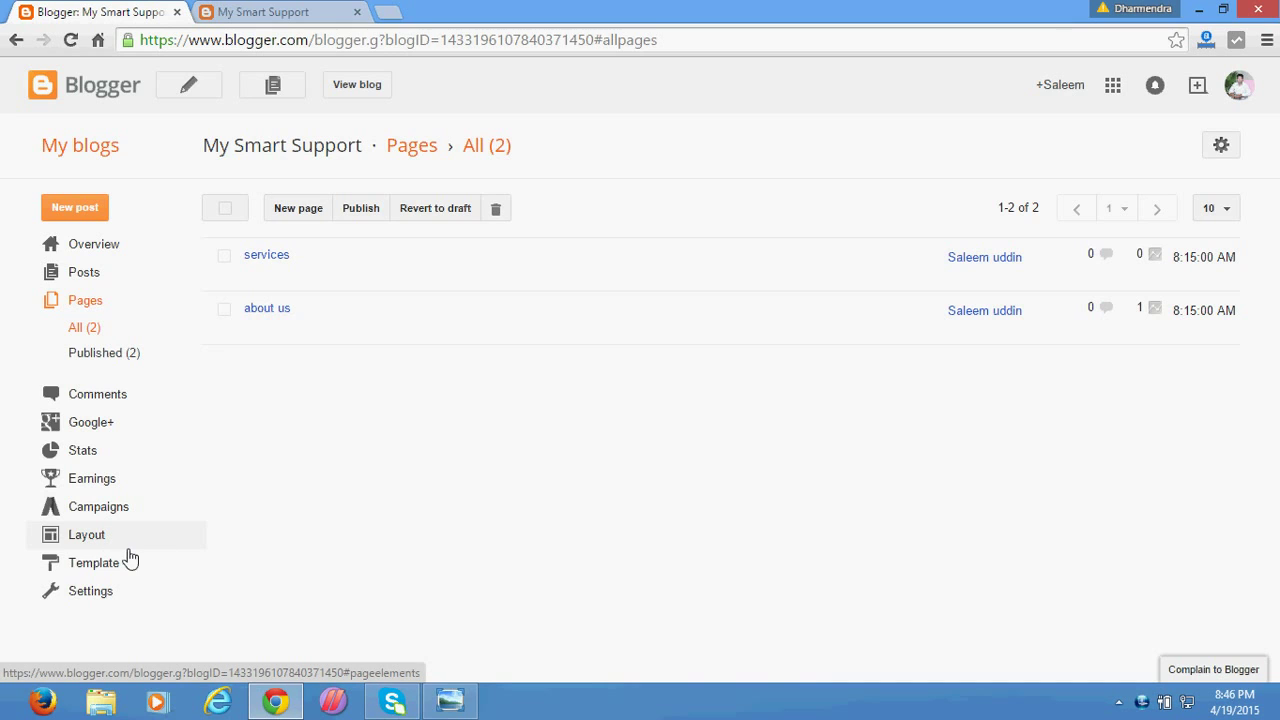
Open the Layout page and compare its gadgets against the live blog in the other tab.
{"action": "left_click", "coordinate": [86, 540]}
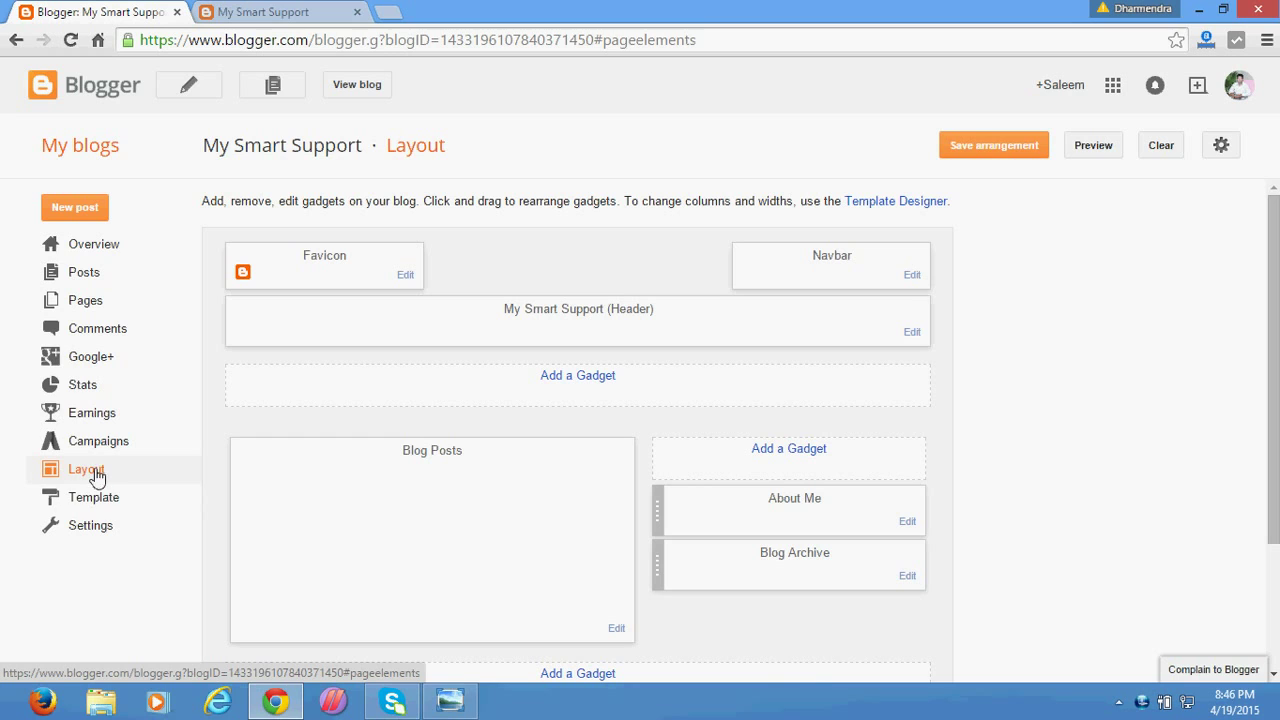
{"action": "left_click", "coordinate": [390, 88]}
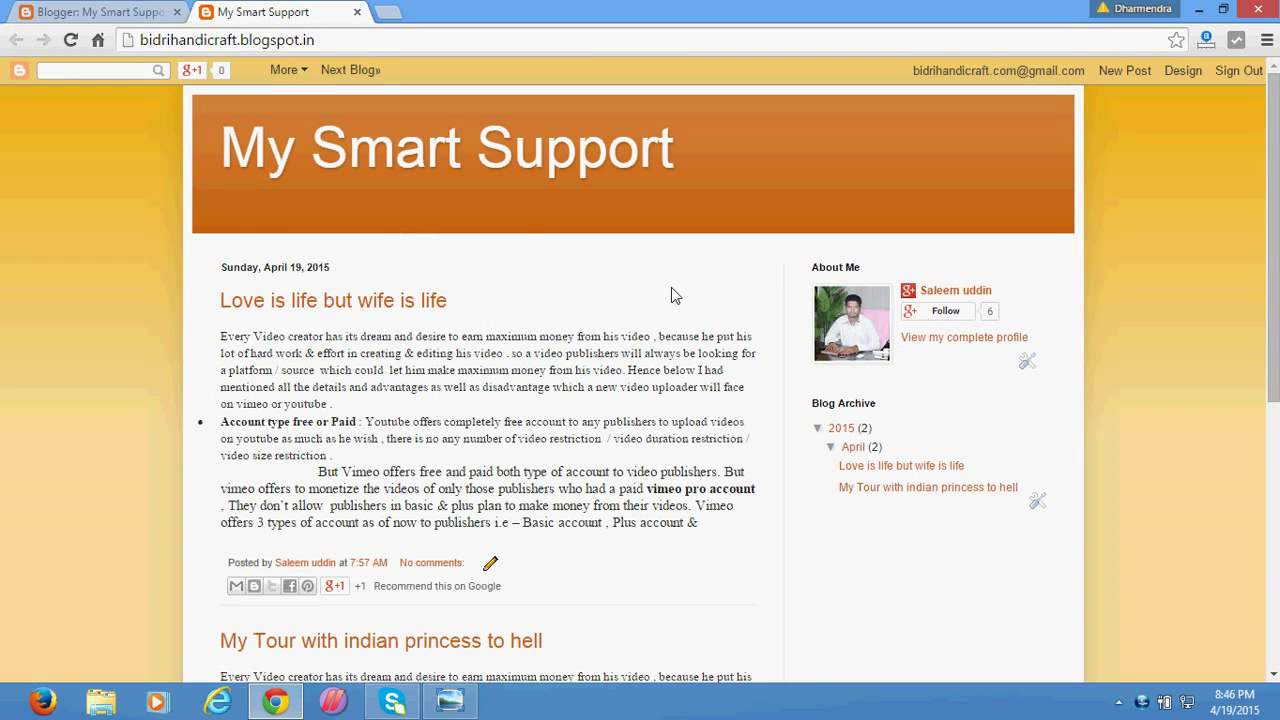
{"action": "left_click", "coordinate": [105, 11]}
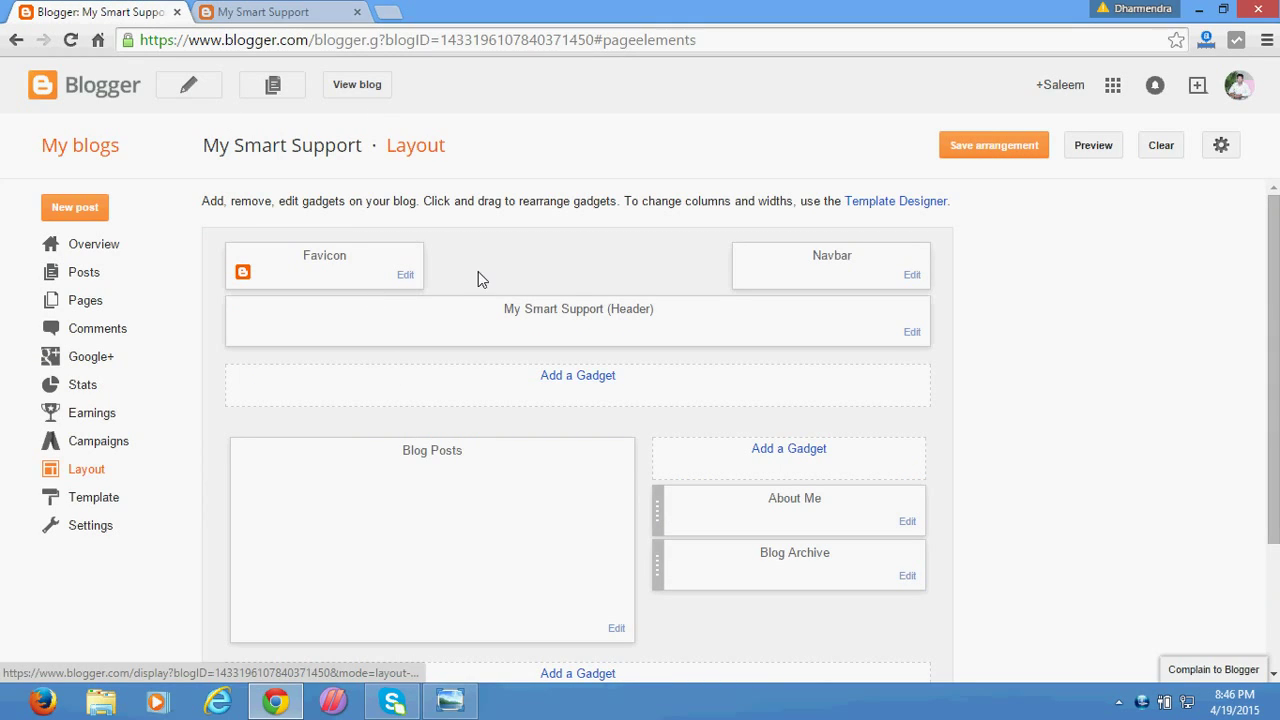
{"action": "left_click", "coordinate": [297, 10]}
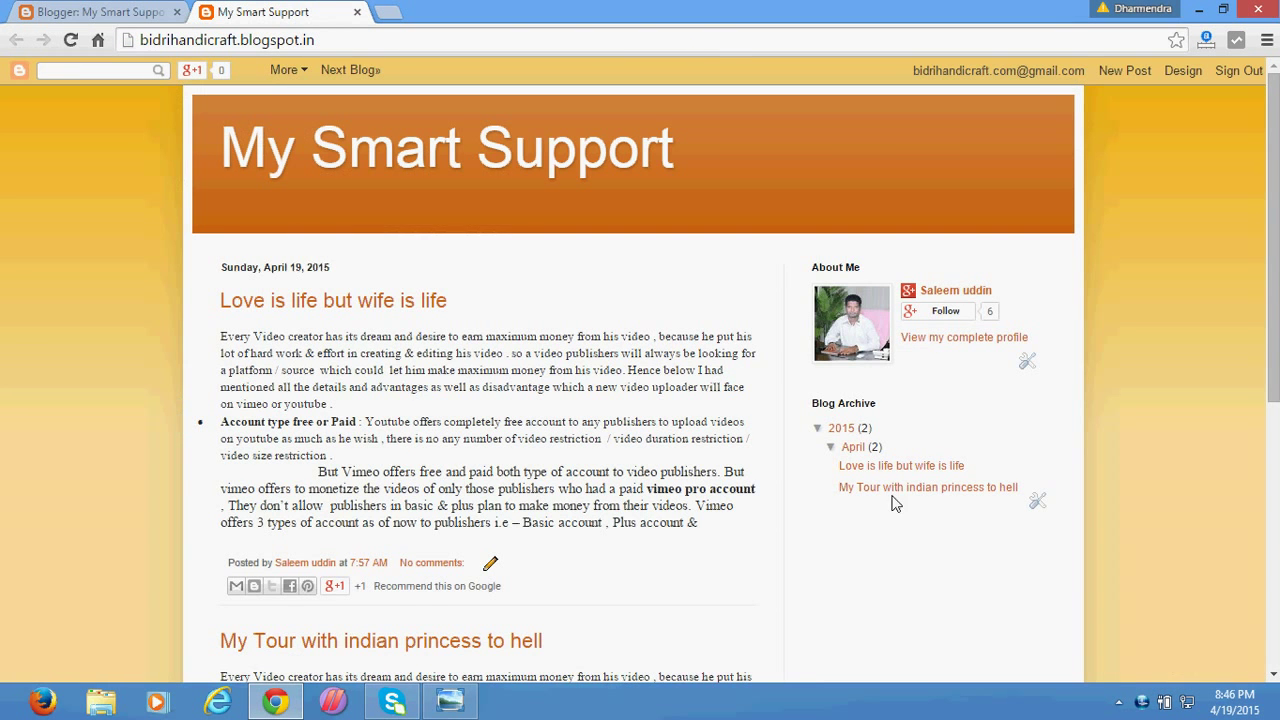
{"action": "scroll", "coordinate": [869, 228], "scroll_direction": "down", "scroll_amount": 3}
{"action": "scroll", "coordinate": [876, 120], "scroll_direction": "up", "scroll_amount": 2}
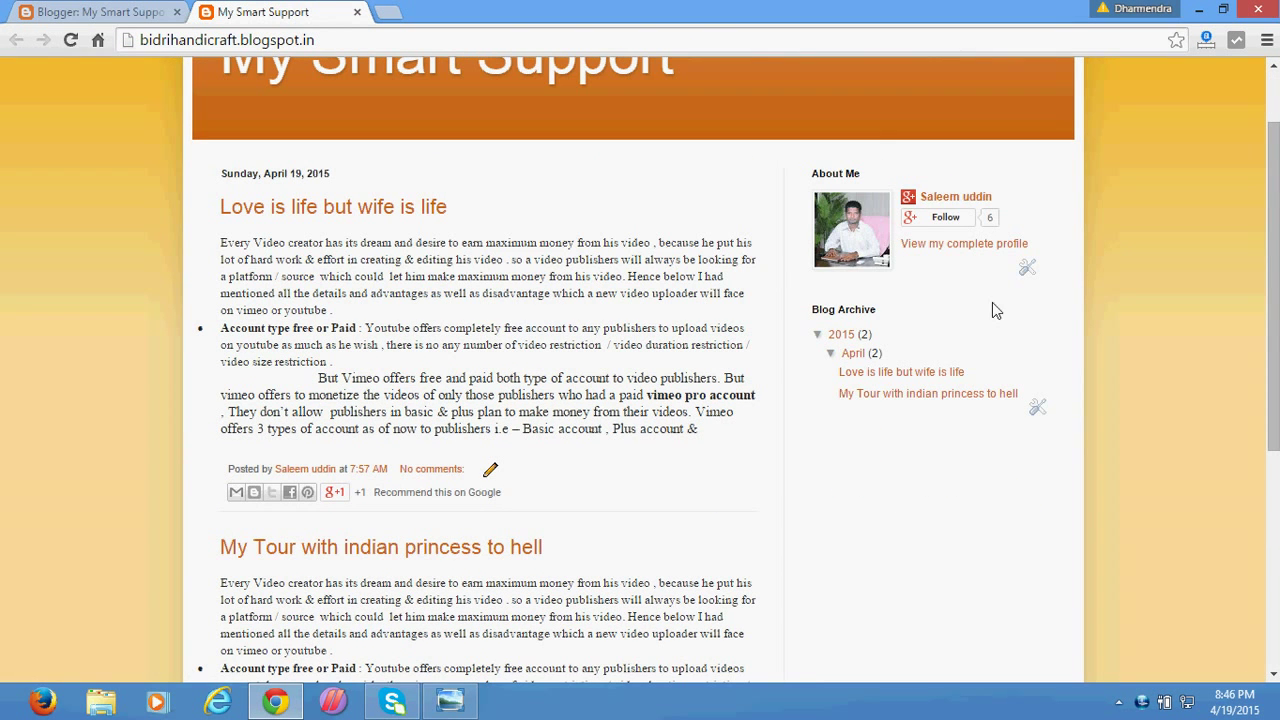
{"action": "left_click", "coordinate": [122, 11]}
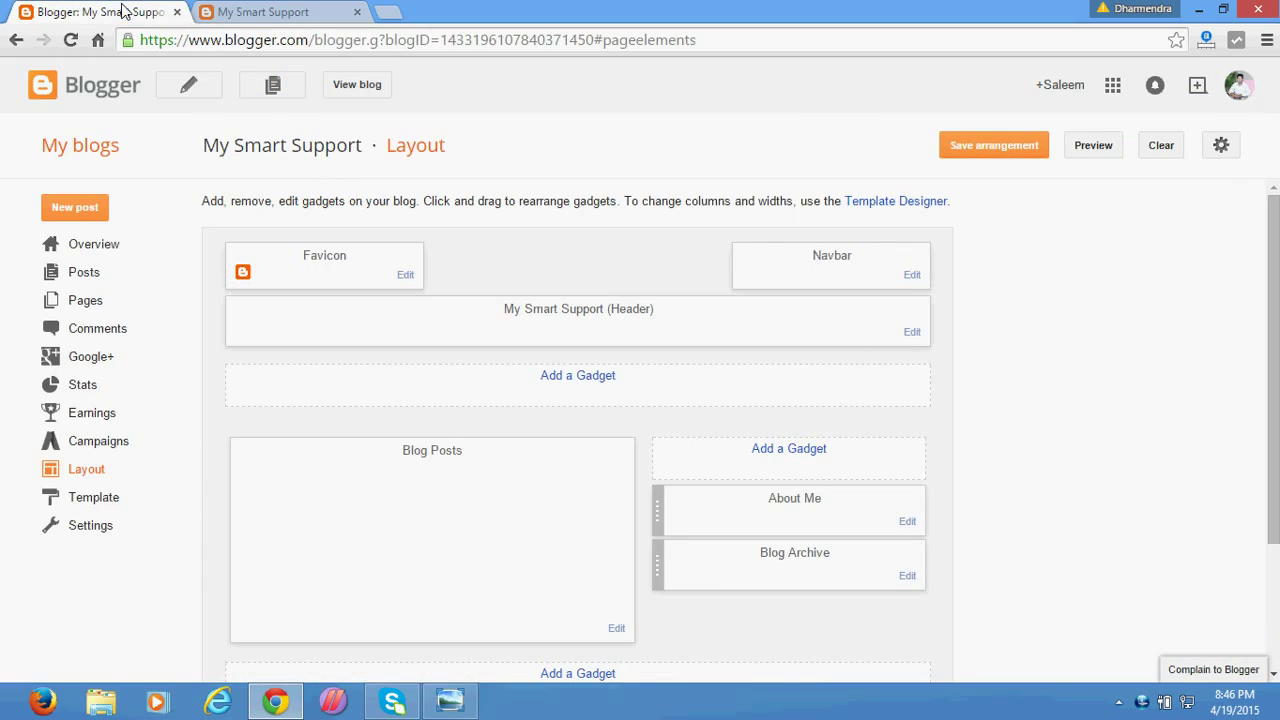
{"action": "scroll", "coordinate": [808, 485], "scroll_direction": "down", "scroll_amount": 1}
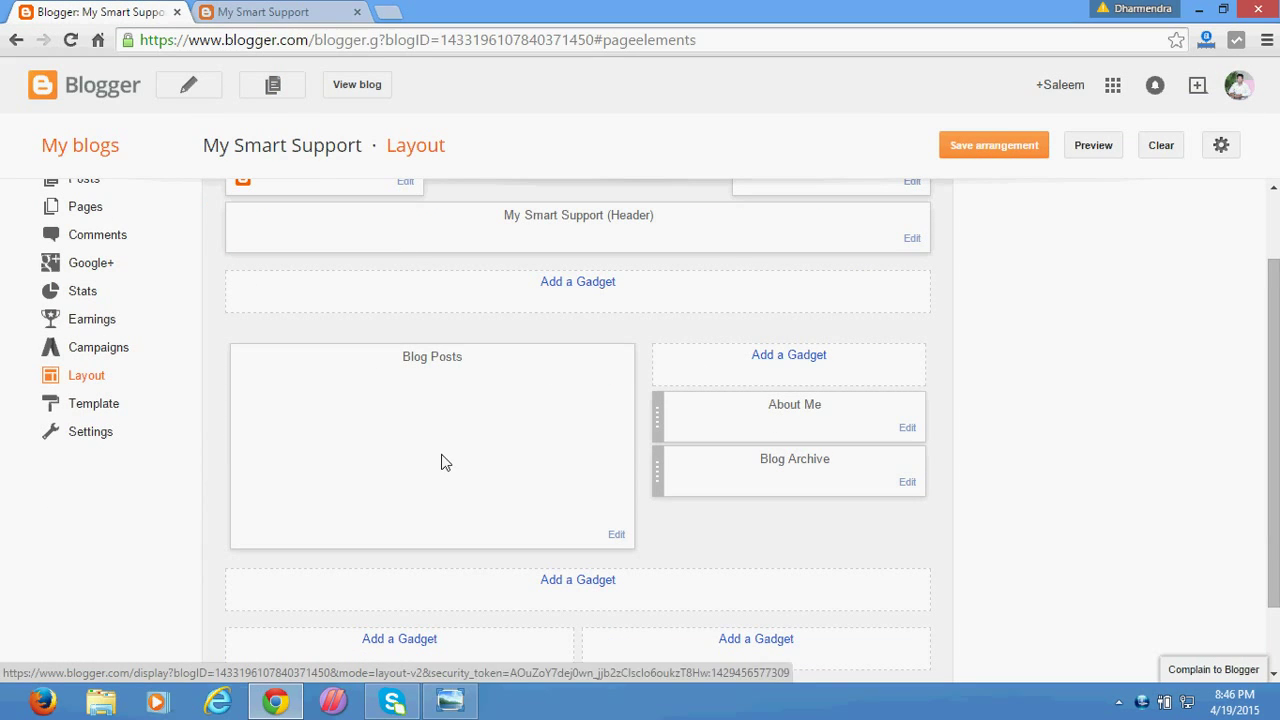
{"action": "scroll", "coordinate": [391, 320], "scroll_direction": "up", "scroll_amount": 1}
{"action": "left_click", "coordinate": [286, 11]}
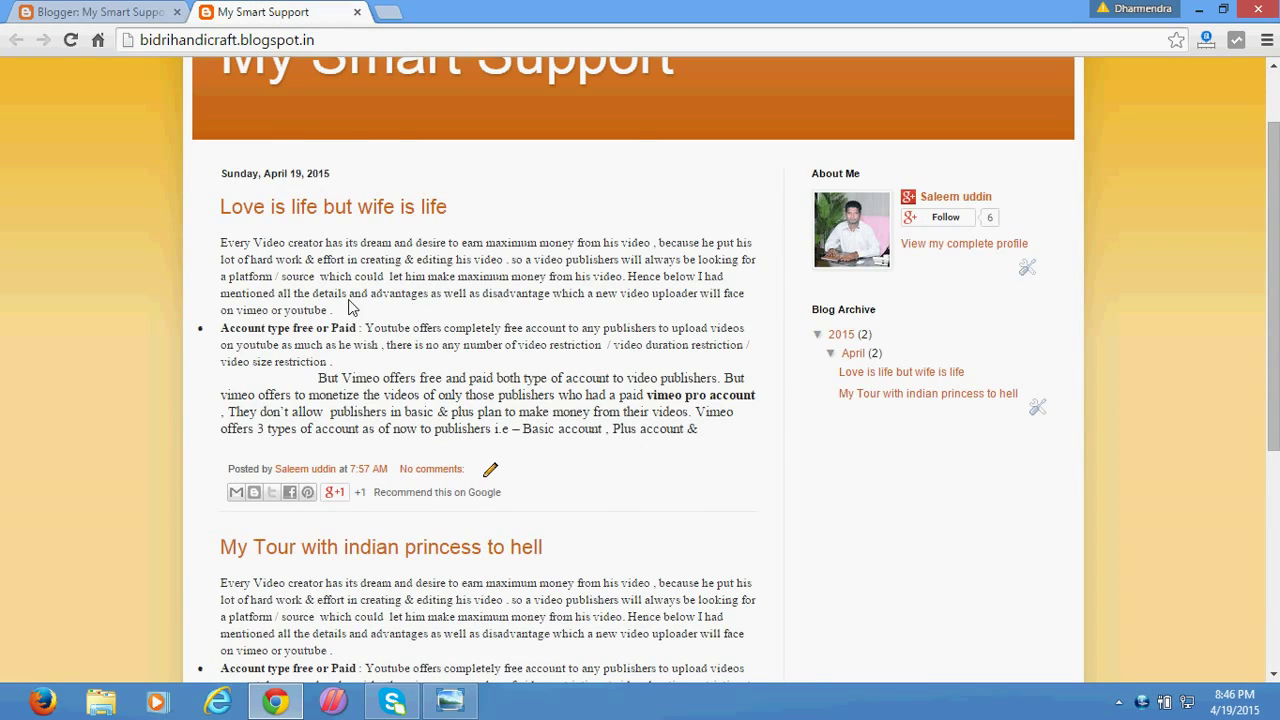
{"action": "scroll", "coordinate": [348, 307], "scroll_direction": "up", "scroll_amount": 1}
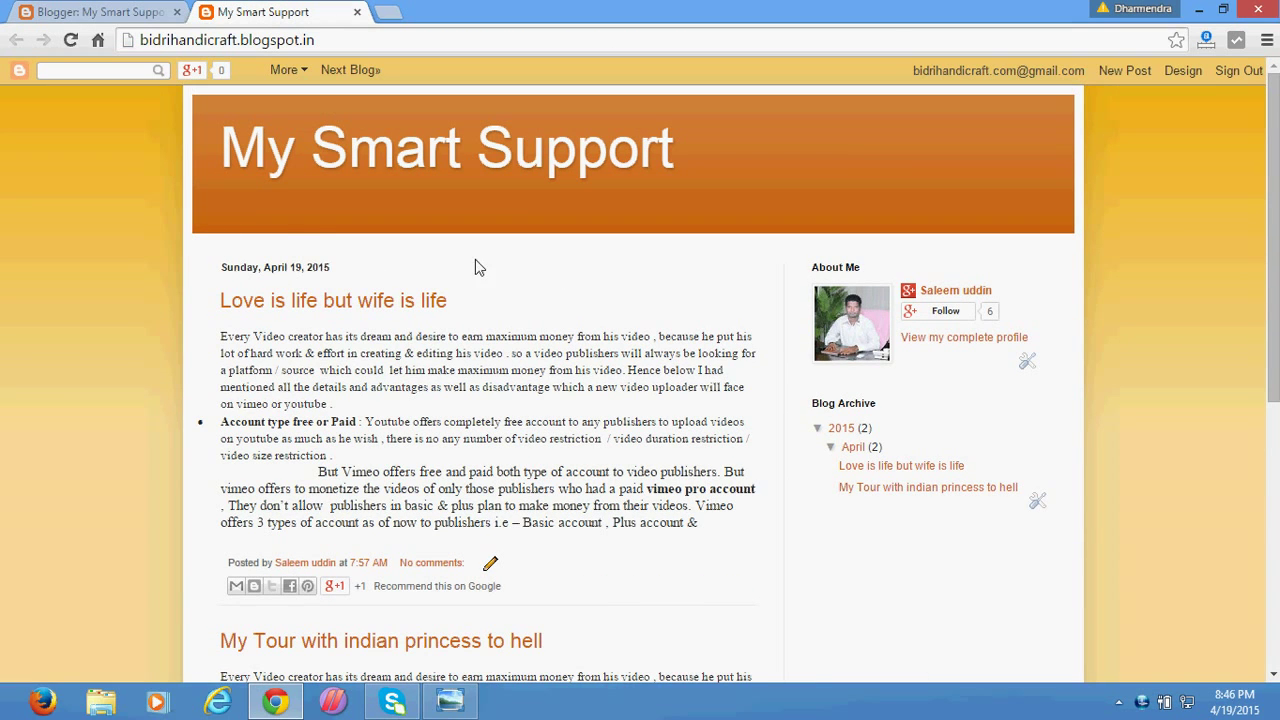
{"action": "left_click", "coordinate": [128, 10]}
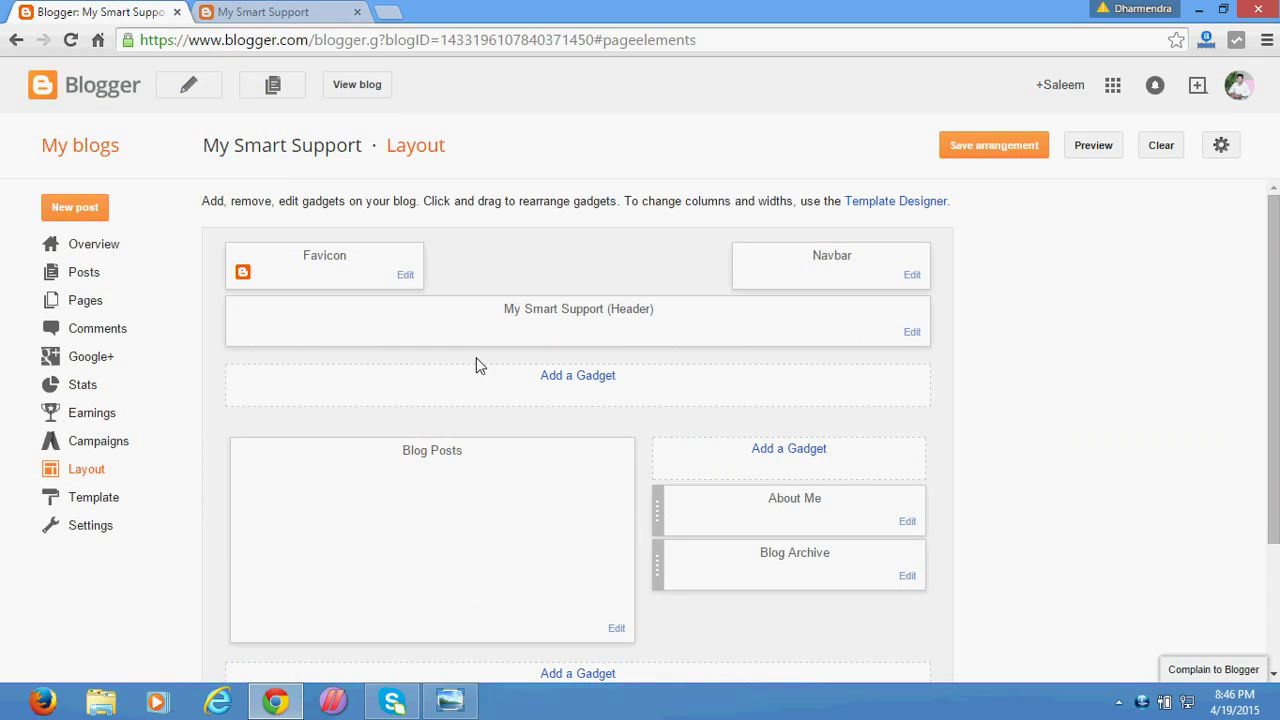
Add a Pages gadget below the header and title it 'menu top'.
{"action": "left_click", "coordinate": [578, 376]}
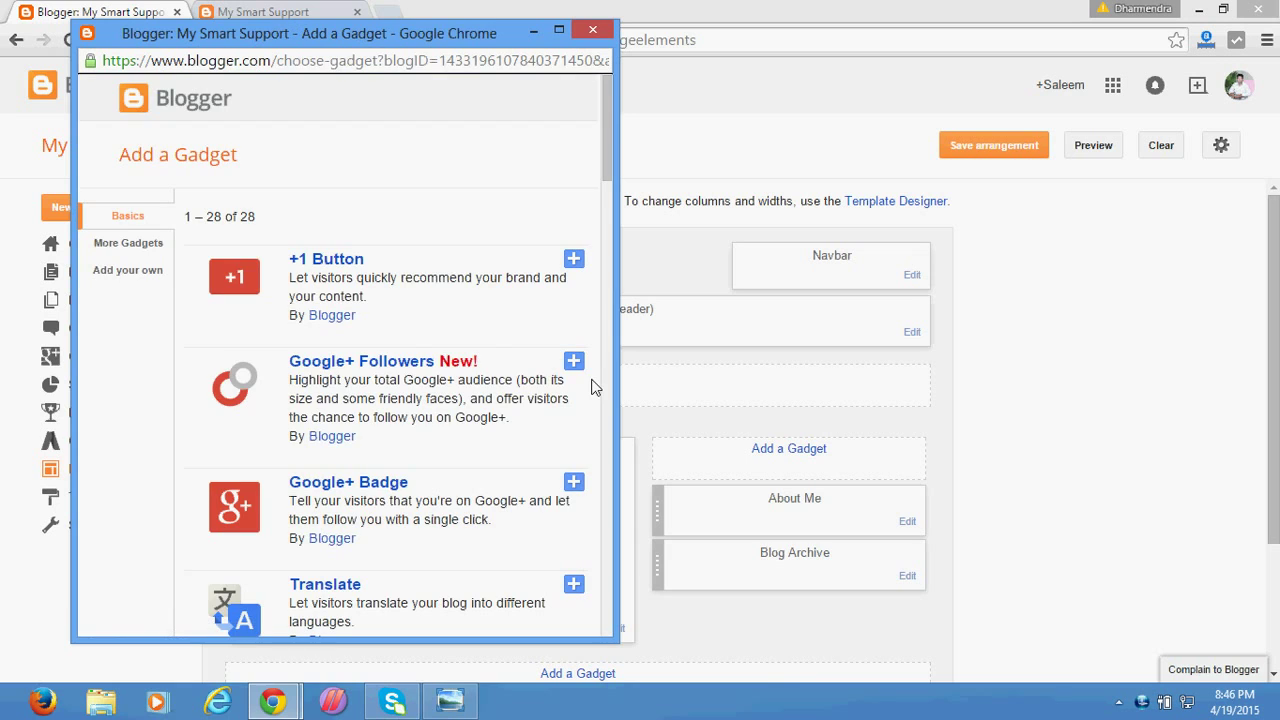
{"action": "scroll", "coordinate": [393, 350], "scroll_direction": "down", "scroll_amount": 5}
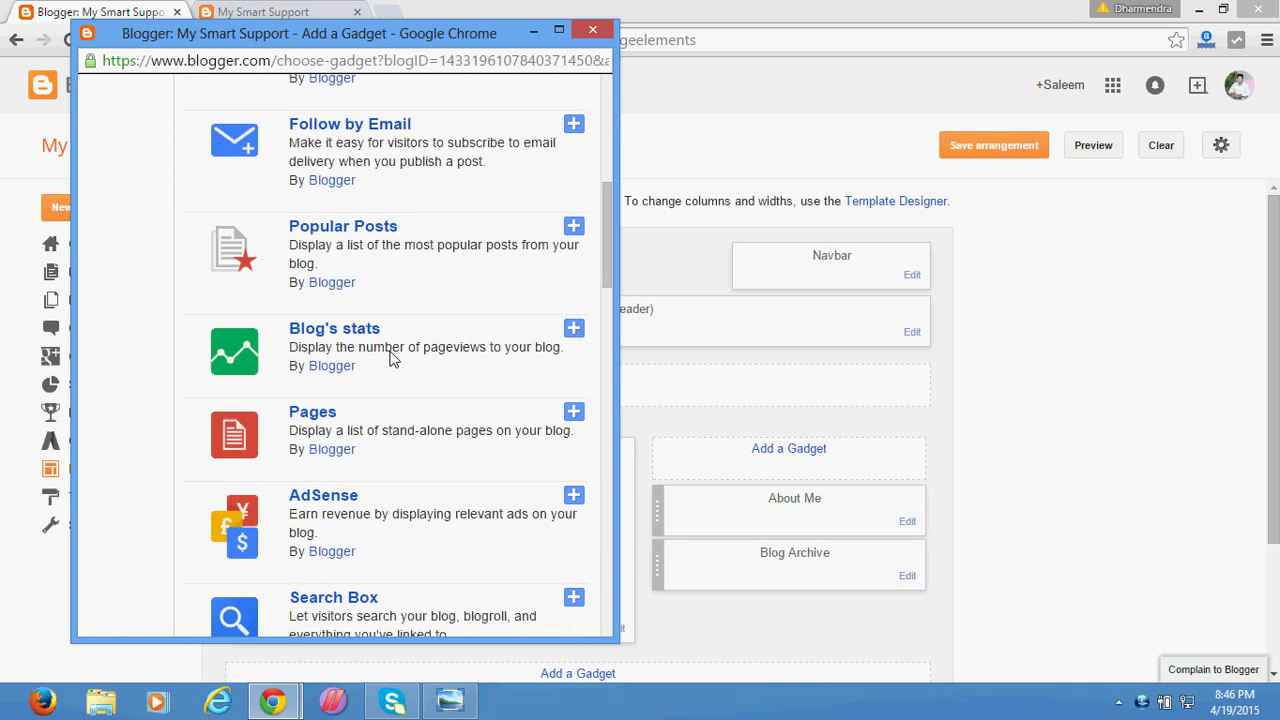
{"action": "left_click", "coordinate": [575, 414]}
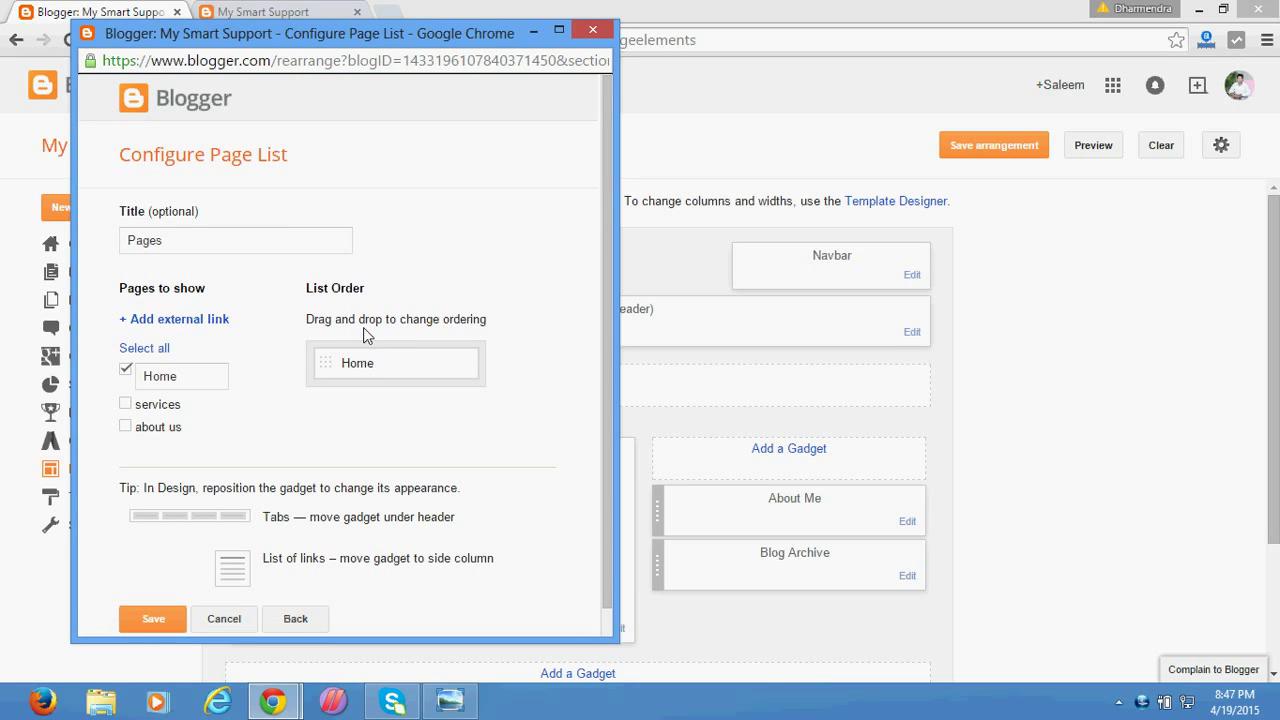
{"action": "left_click", "coordinate": [192, 245]}
{"action": "left_click_drag", "start_coordinate": [175, 243], "coordinate": [117, 242]}
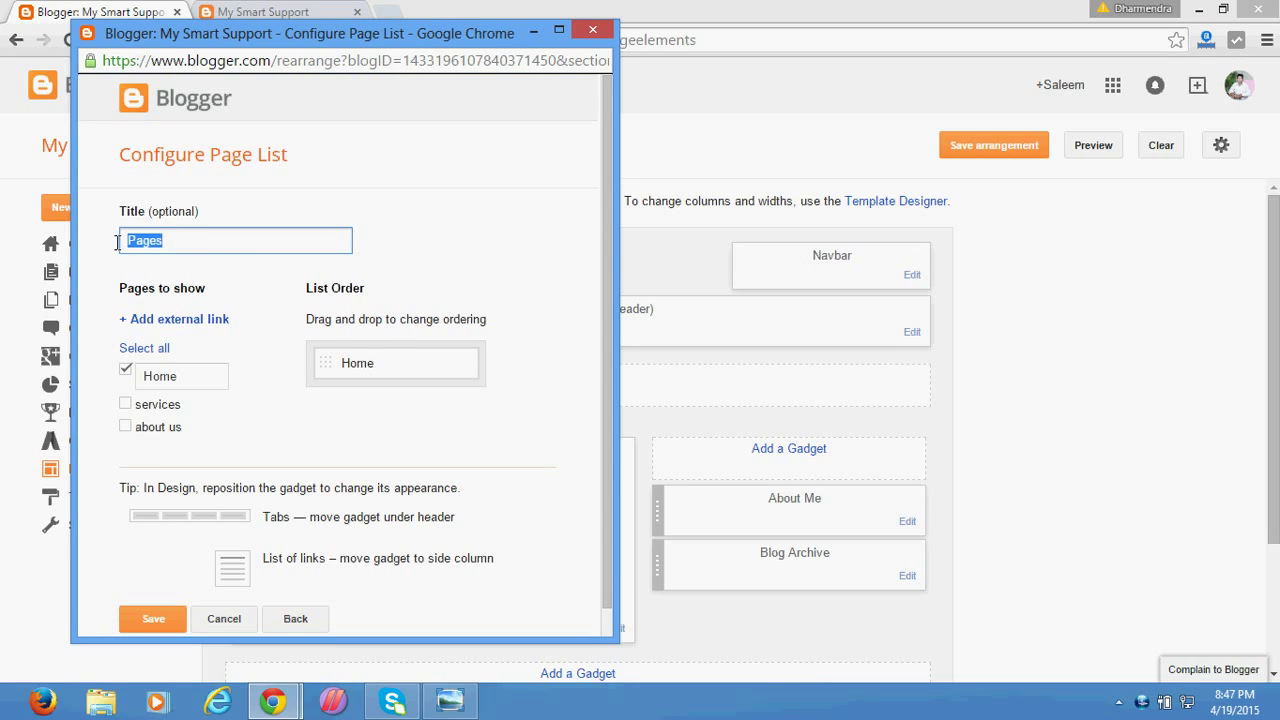
{"action": "type", "text": "menu top"}
Include the services and about us pages, order about us first, and save.
{"action": "scroll", "coordinate": [229, 390], "scroll_direction": "down", "scroll_amount": 1}
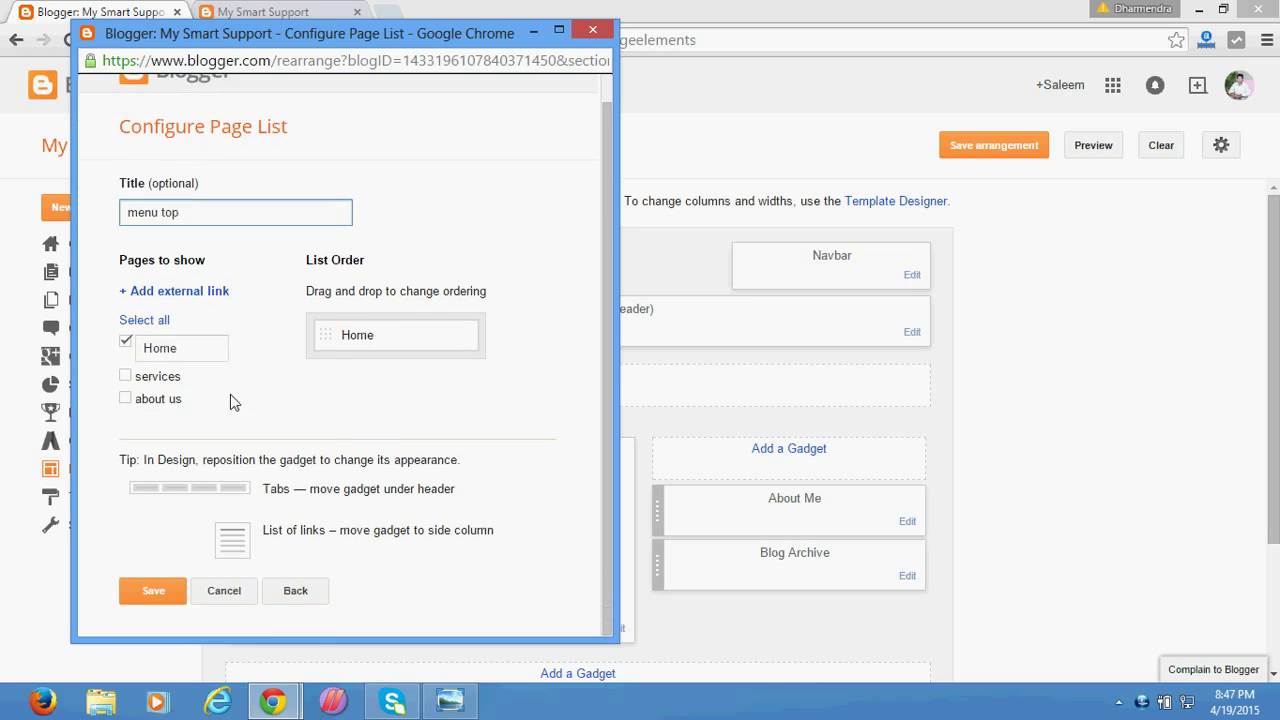
{"action": "left_click", "coordinate": [125, 377]}
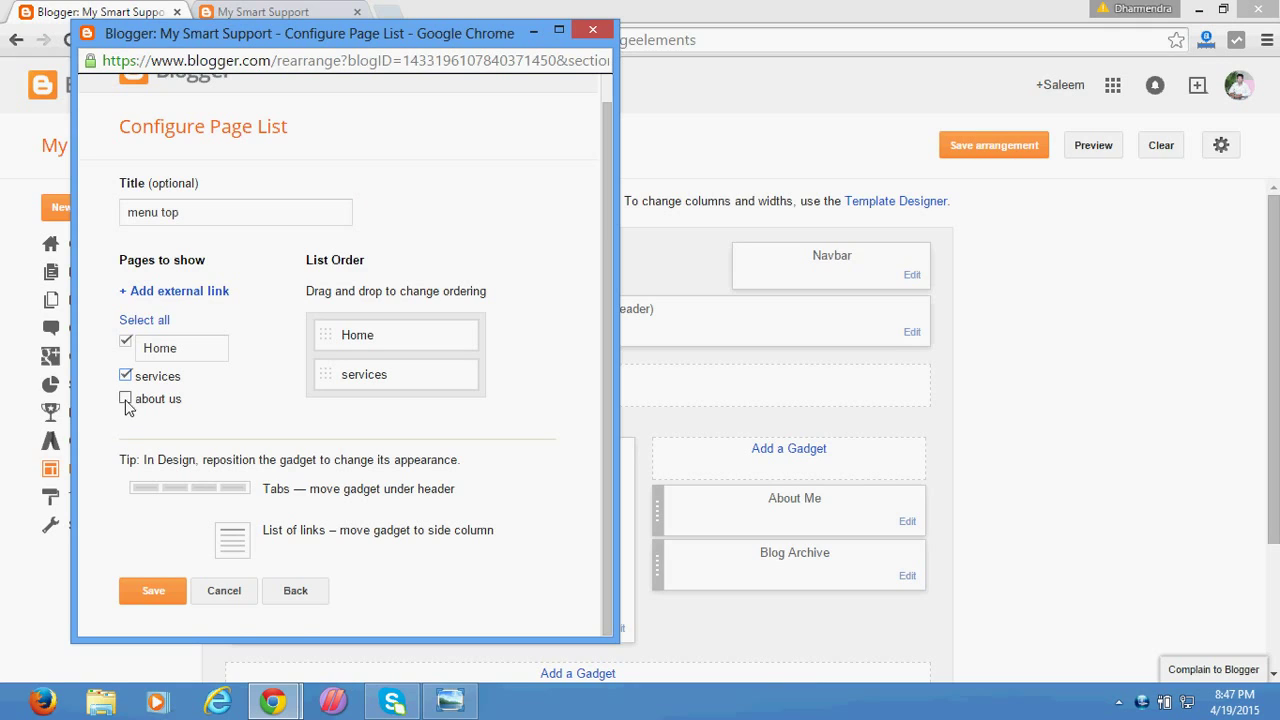
{"action": "left_click", "coordinate": [125, 400]}
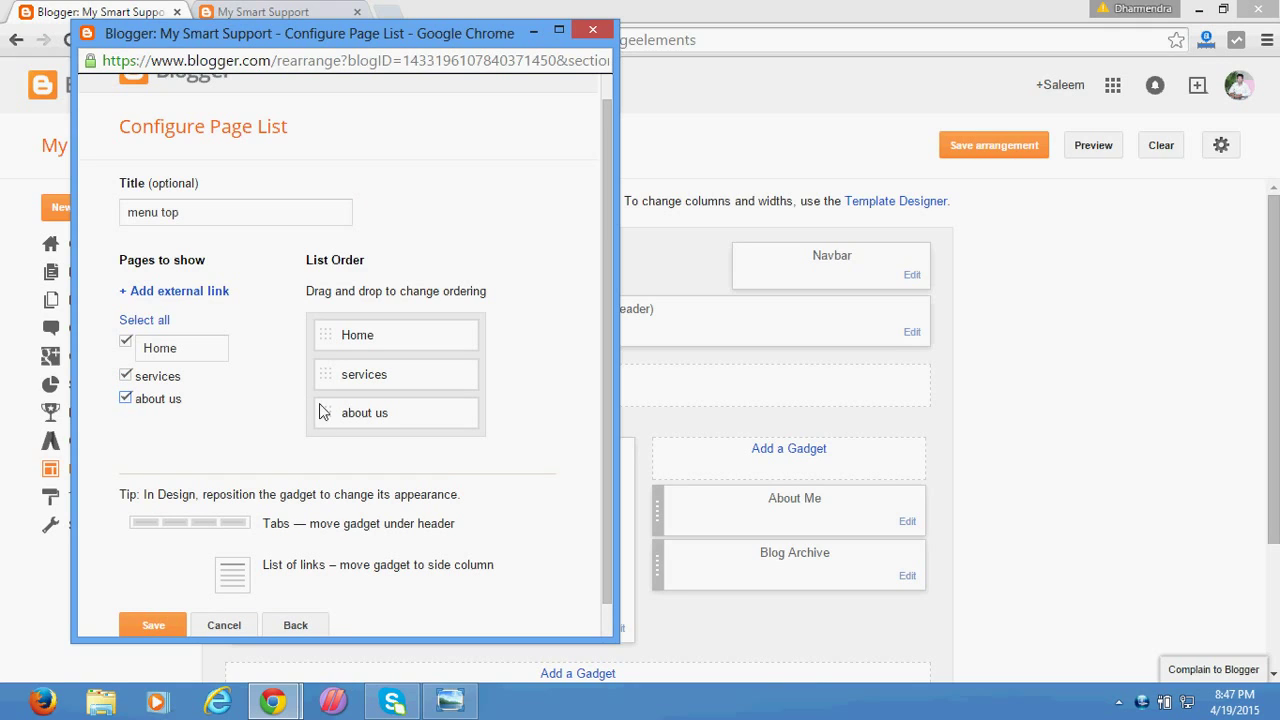
{"action": "mouse_move", "coordinate": [362, 419]}
{"action": "left_mouse_down"}
{"action": "mouse_move", "coordinate": [371, 363]}
{"action": "mouse_move", "coordinate": [367, 395]}
{"action": "left_mouse_up"}
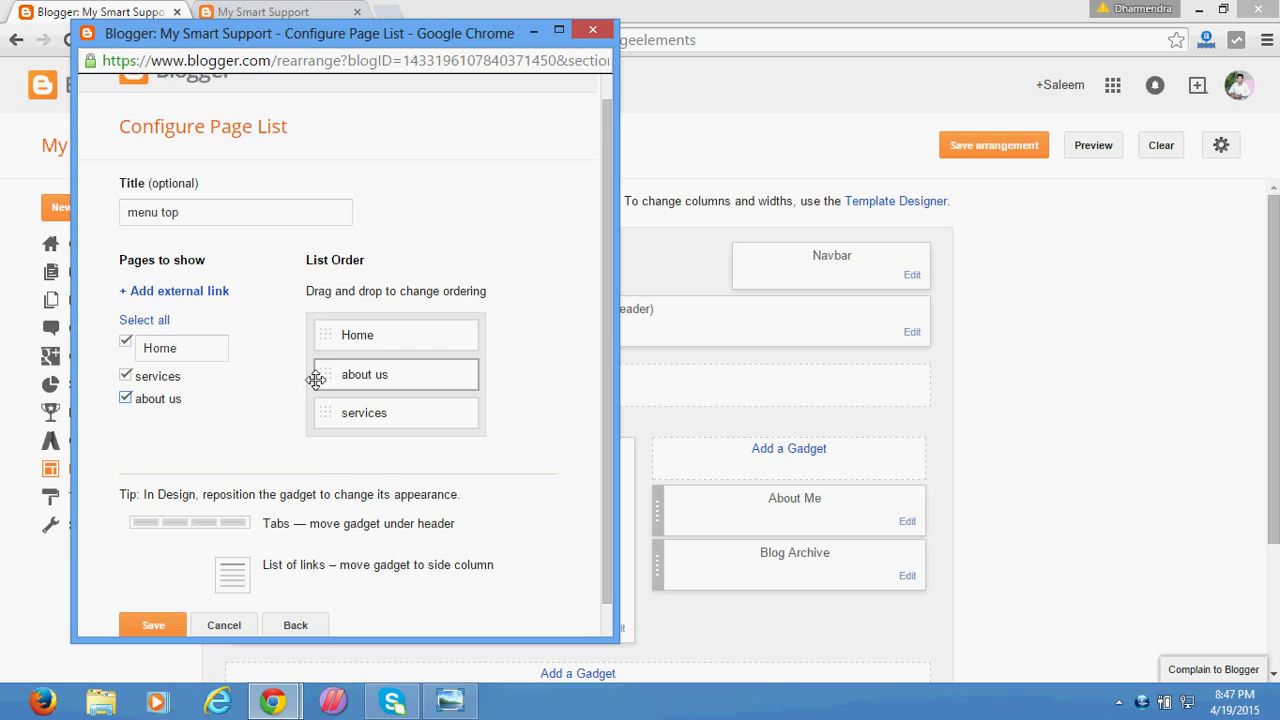
{"action": "scroll", "coordinate": [314, 377], "scroll_direction": "down", "scroll_amount": 1}
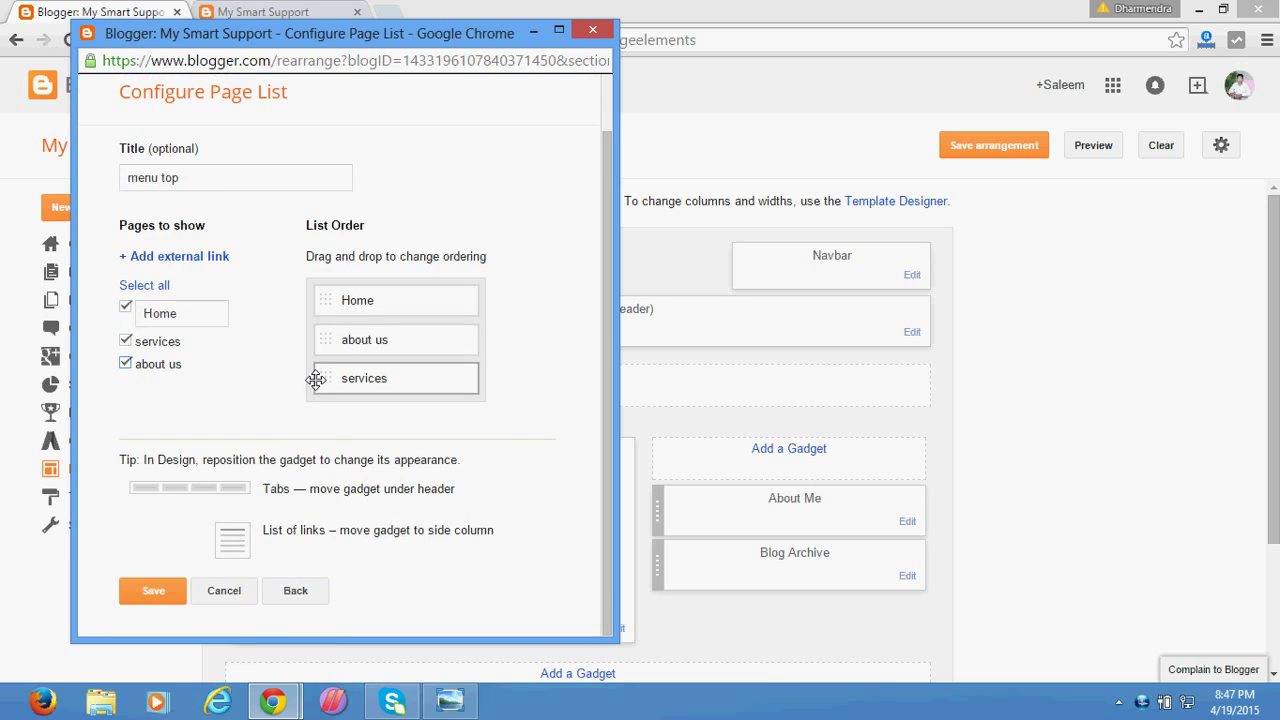
{"action": "left_click", "coordinate": [167, 593]}
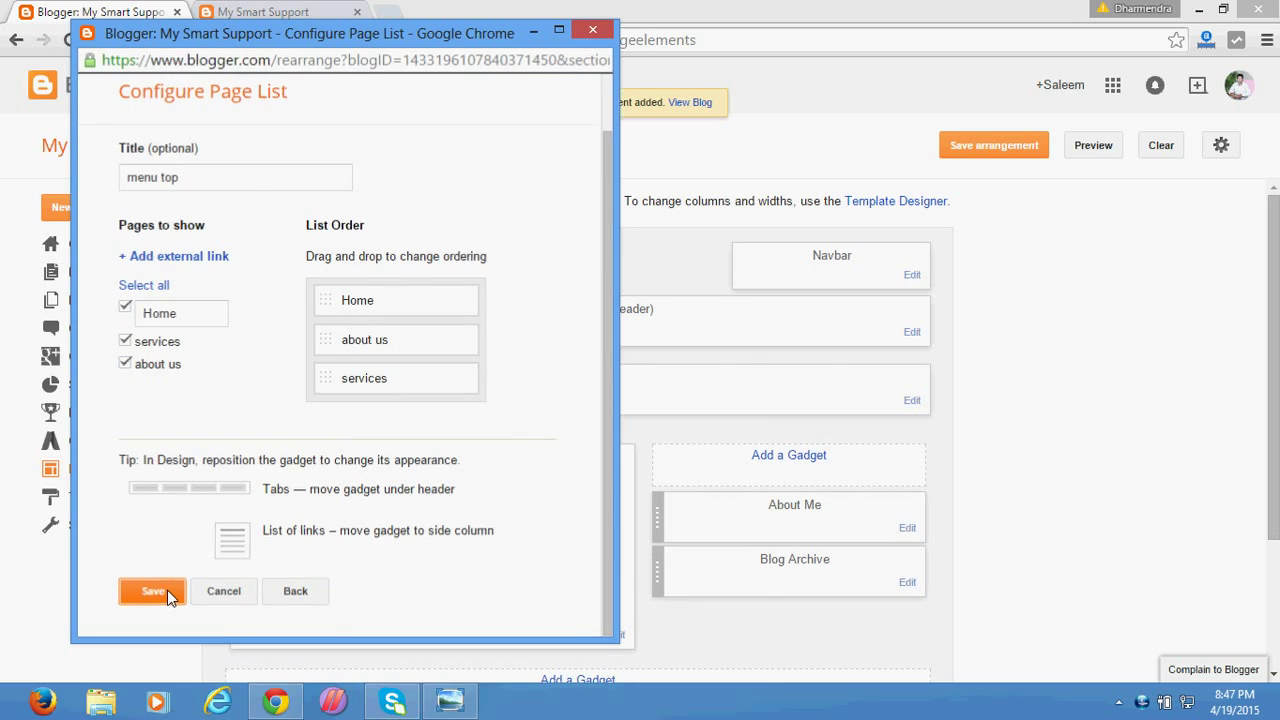
{"action": "left_click", "coordinate": [278, 11]}
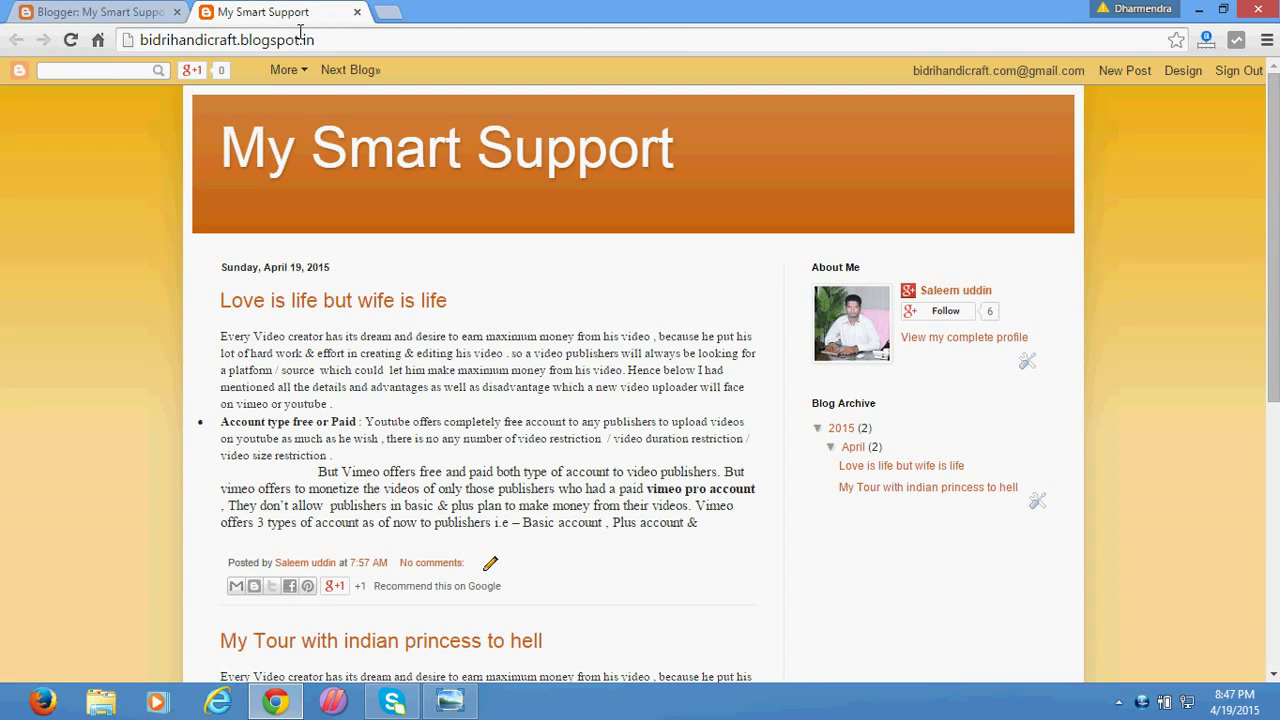
{"action": "left_click", "coordinate": [320, 38]}
{"action": "key", "text": "Return"}
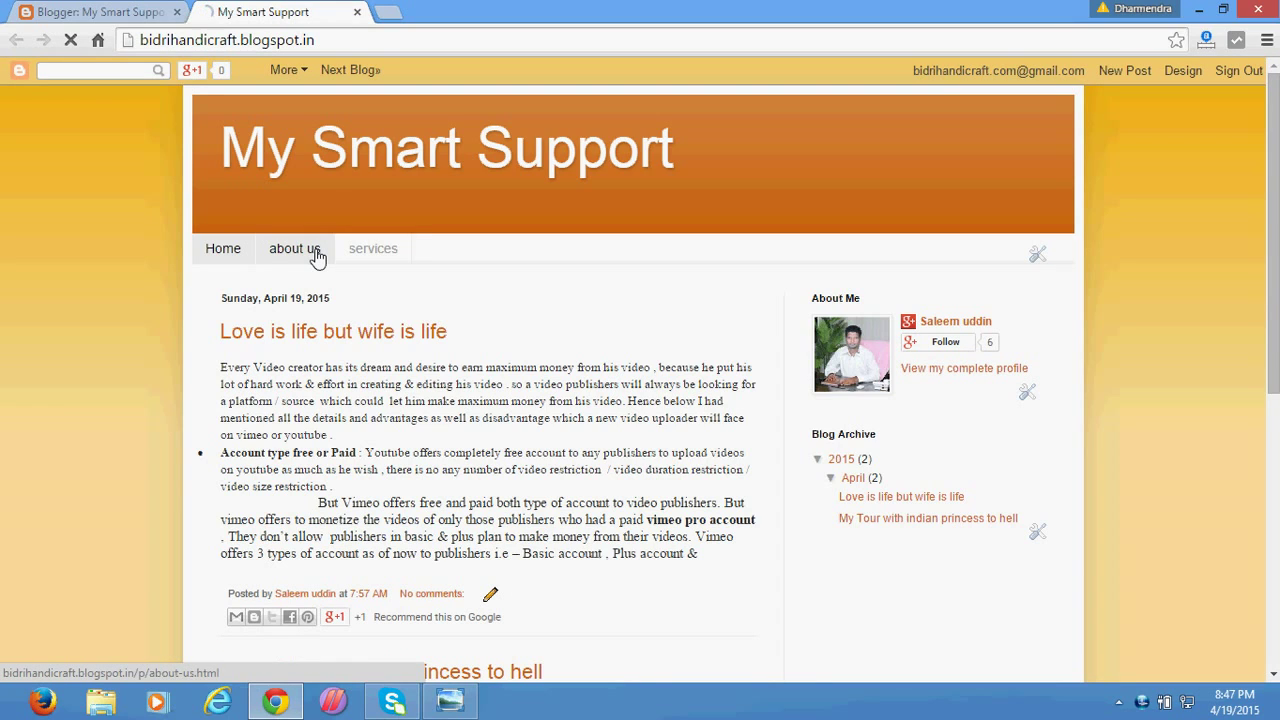
{"action": "left_click", "coordinate": [316, 257]}
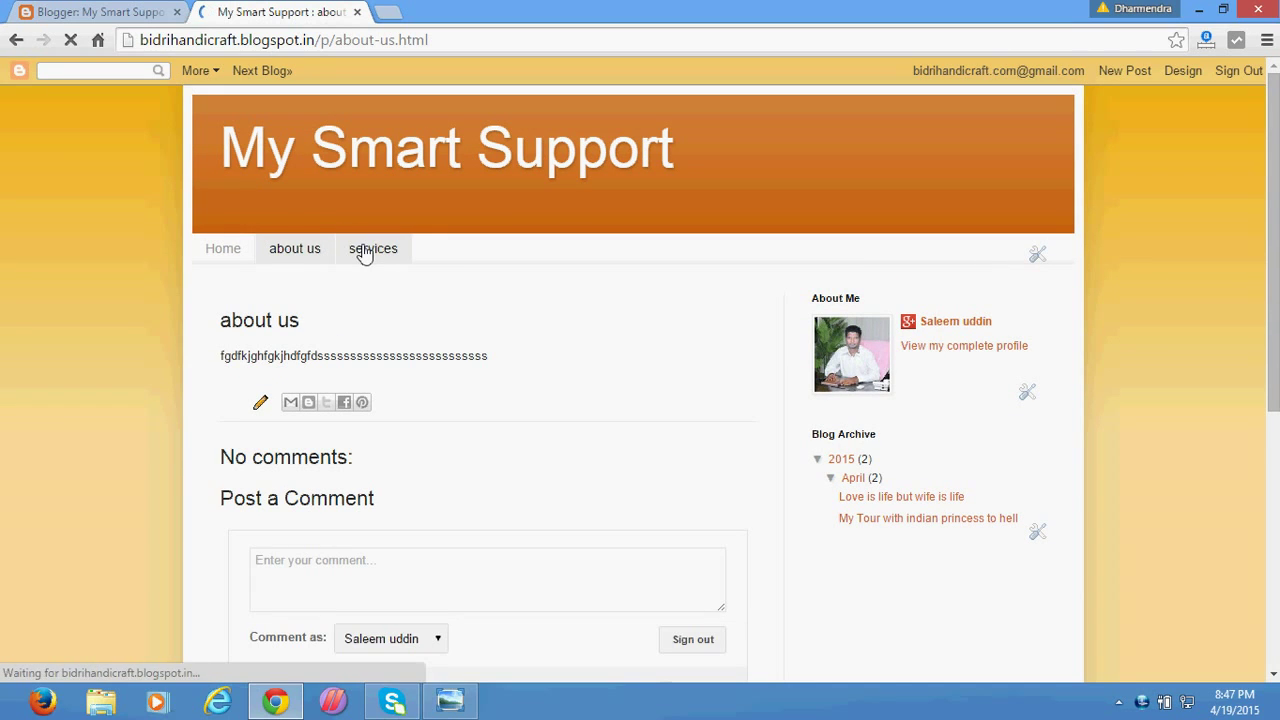
{"action": "left_click", "coordinate": [365, 252]}
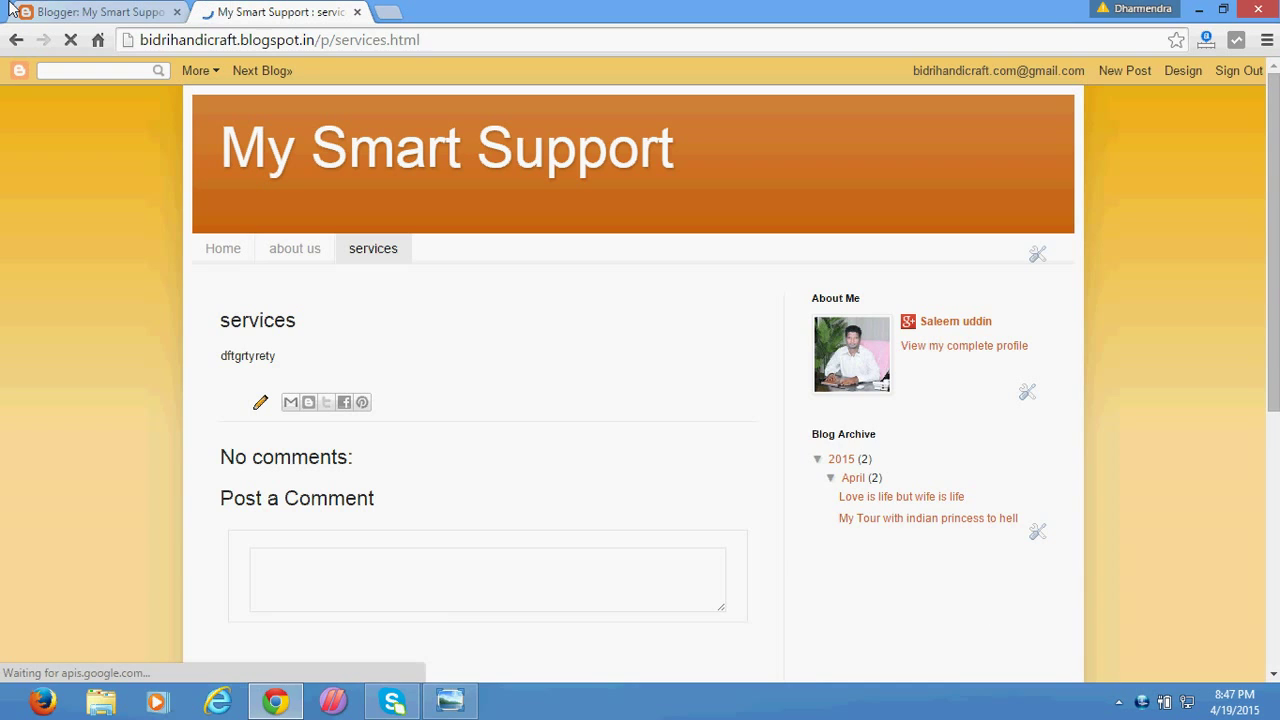
{"action": "left_click", "coordinate": [100, 14]}
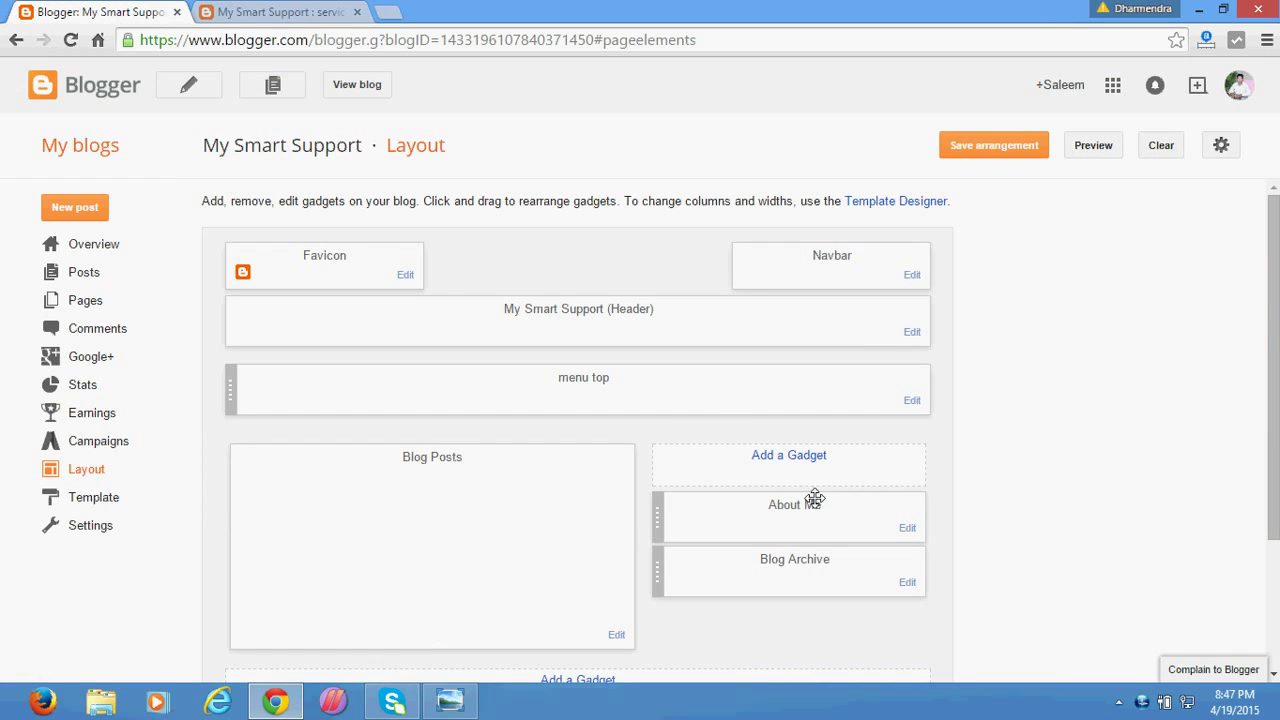
Dismiss the Add a Gadget list unused and open the menu top gadget's settings.
{"action": "left_click", "coordinate": [789, 456]}
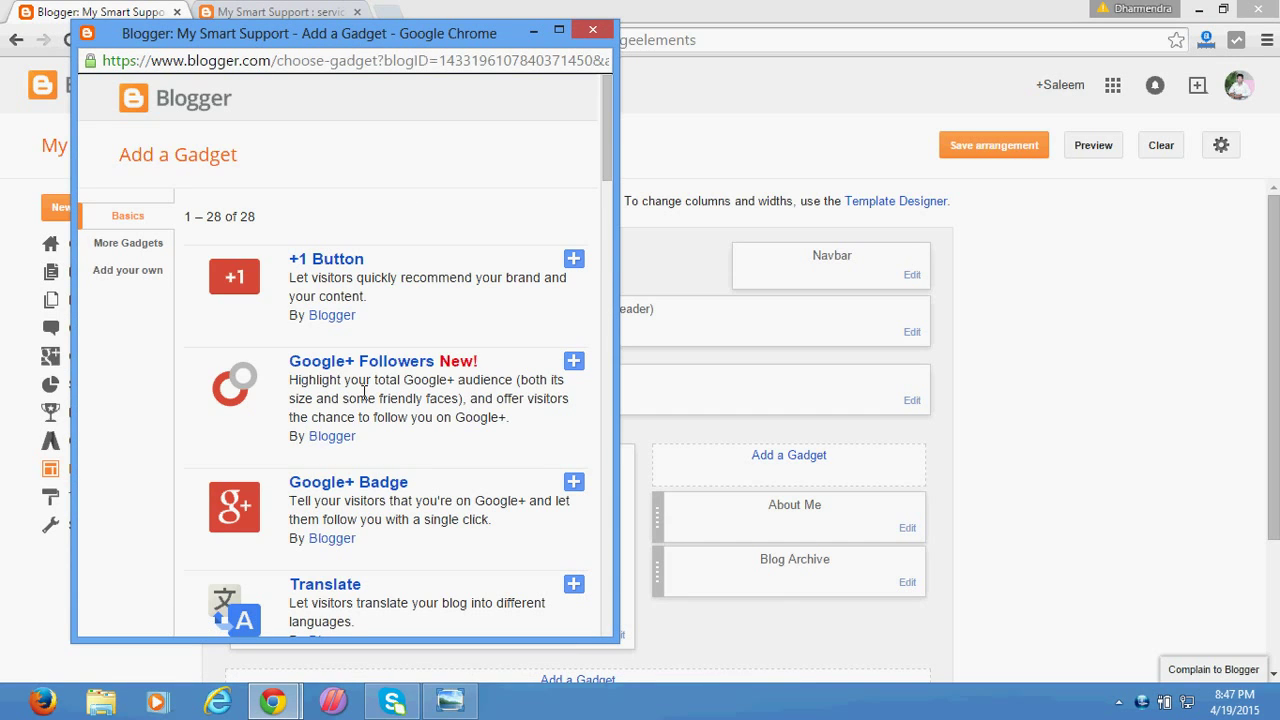
{"action": "left_click", "coordinate": [593, 32]}
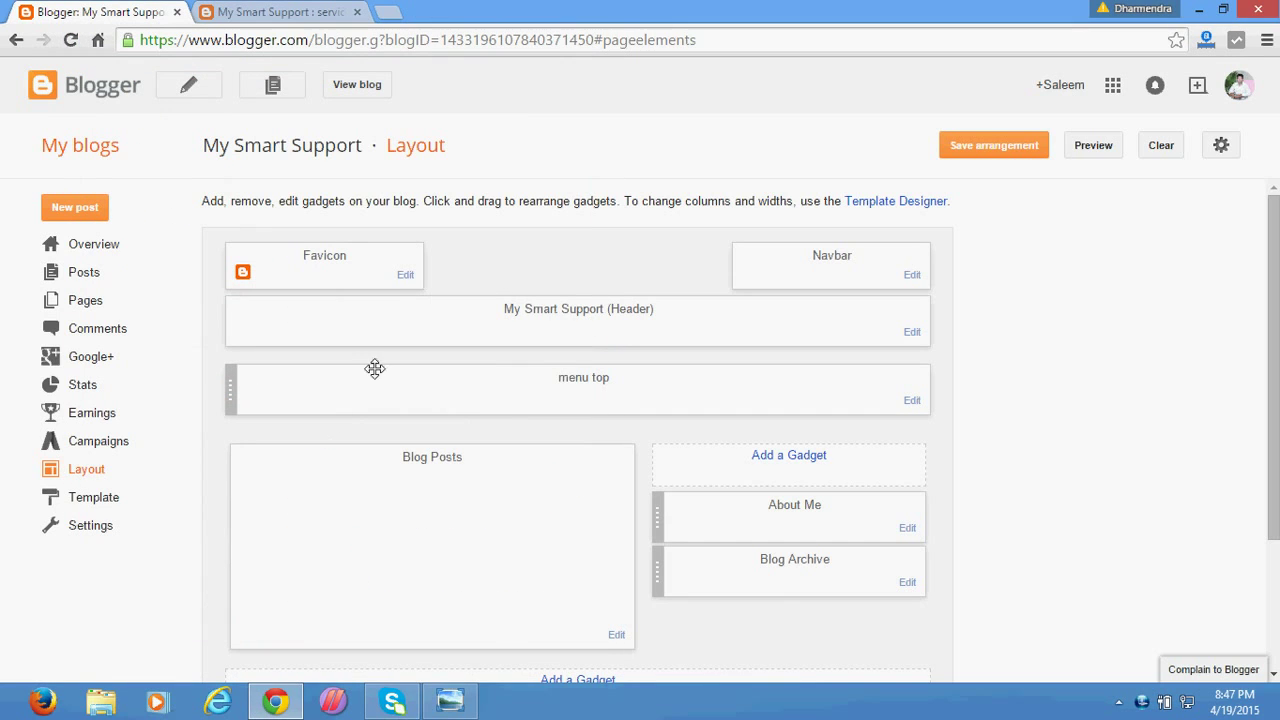
{"action": "left_click", "coordinate": [914, 403]}
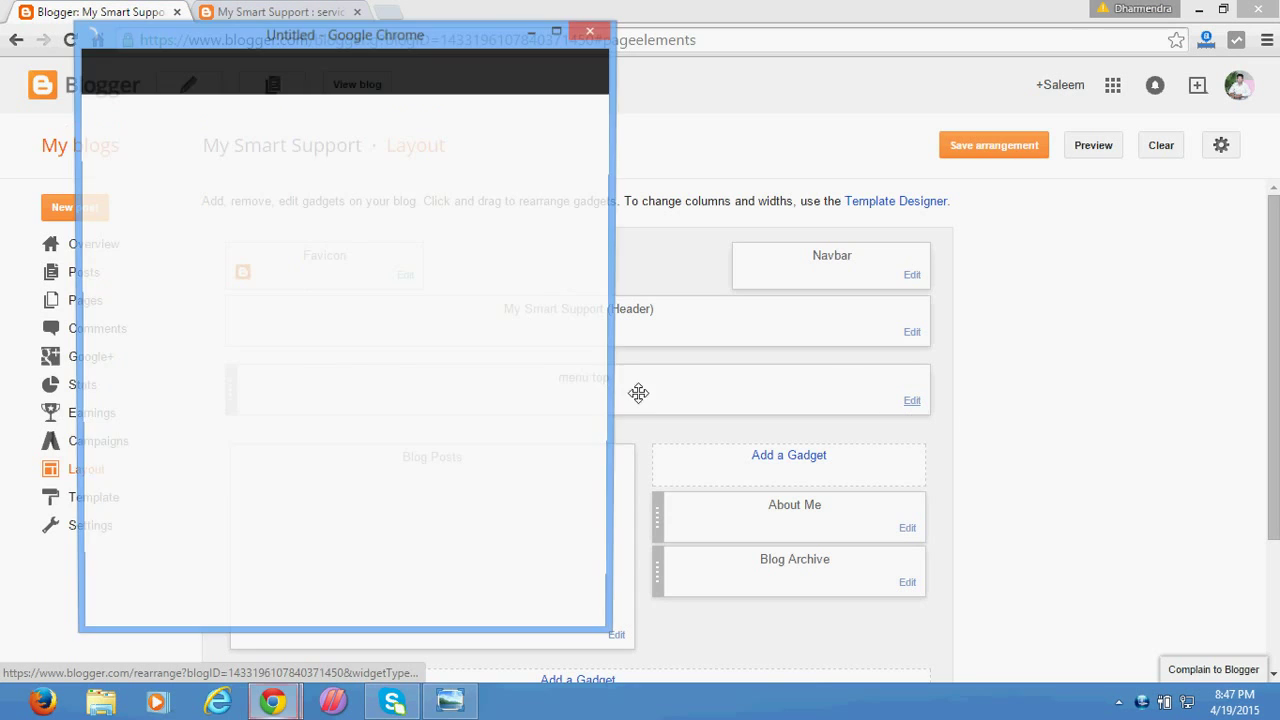